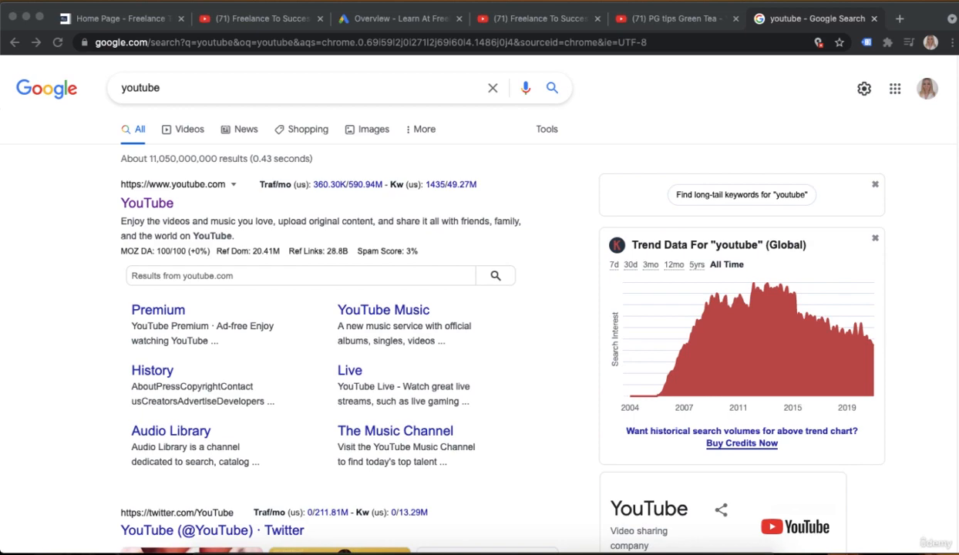
- In Google Ads, start a new campaign without a goal's guidance, choosing the Video type and the Custom video campaign subtype
{"action": "left_click", "coordinate": [414, 25]}
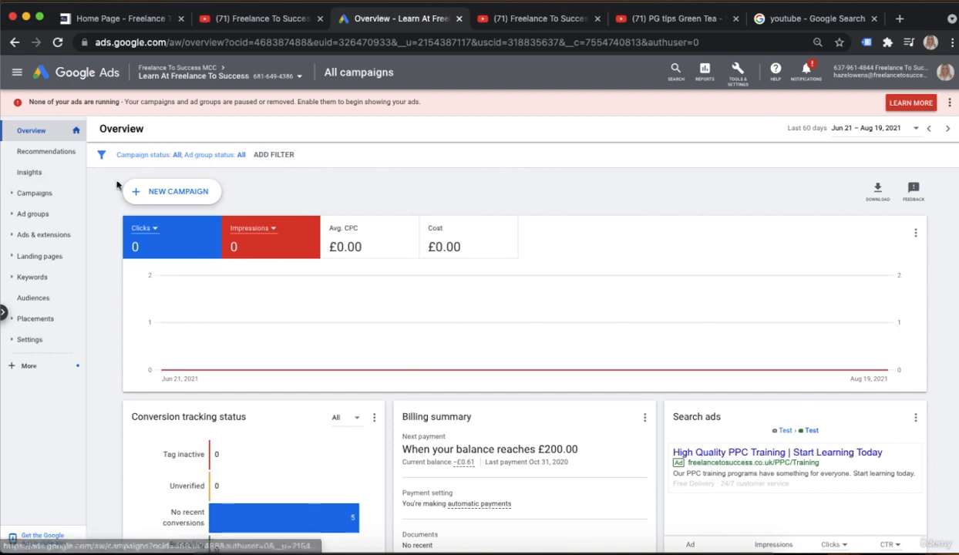
{"action": "left_click", "coordinate": [171, 195]}
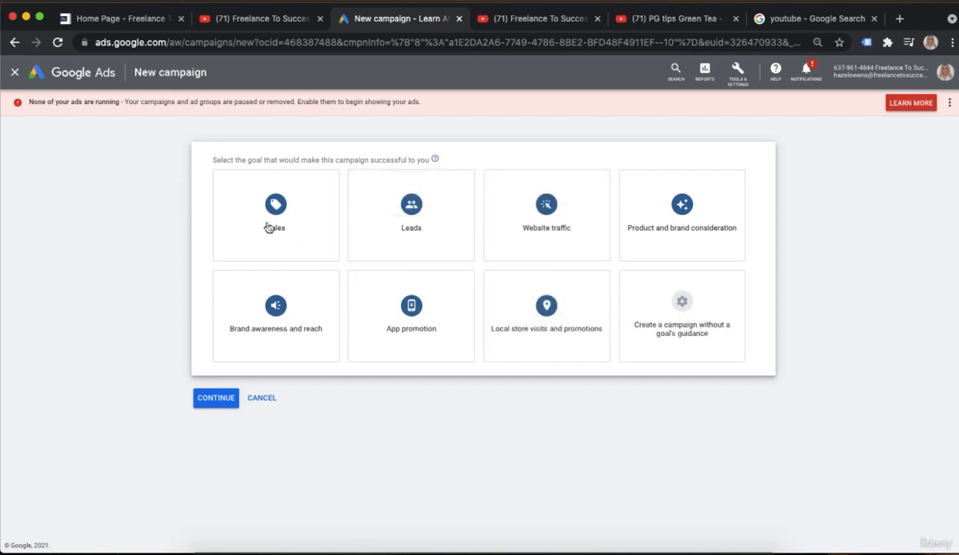
{"action": "left_click", "coordinate": [651, 324]}
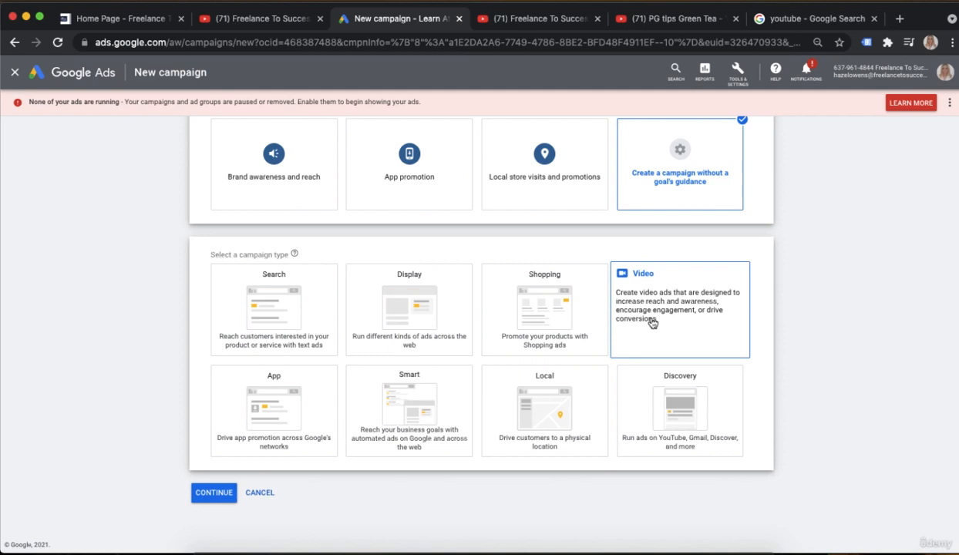
{"action": "left_click", "coordinate": [702, 298]}
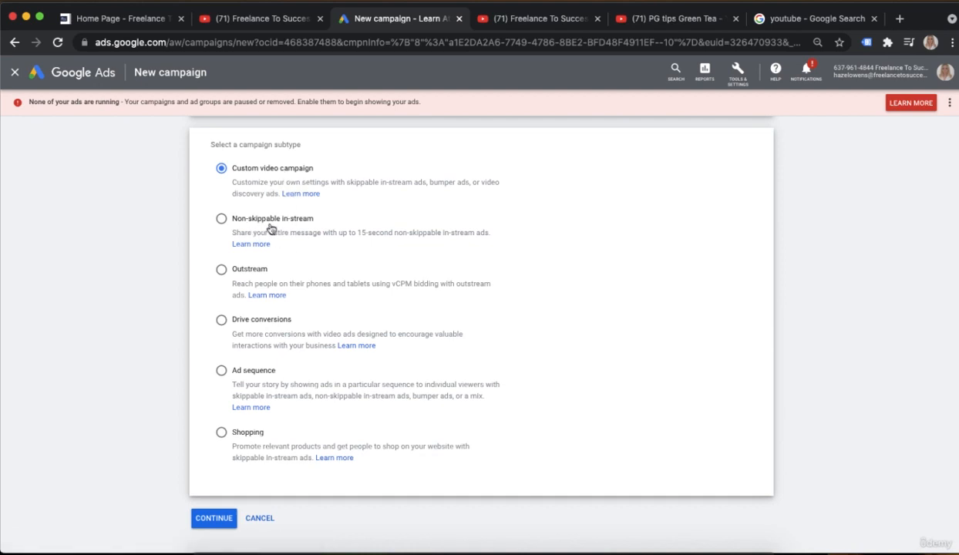
{"action": "scroll", "coordinate": [255, 196], "scroll_direction": "down", "scroll_amount": 1}
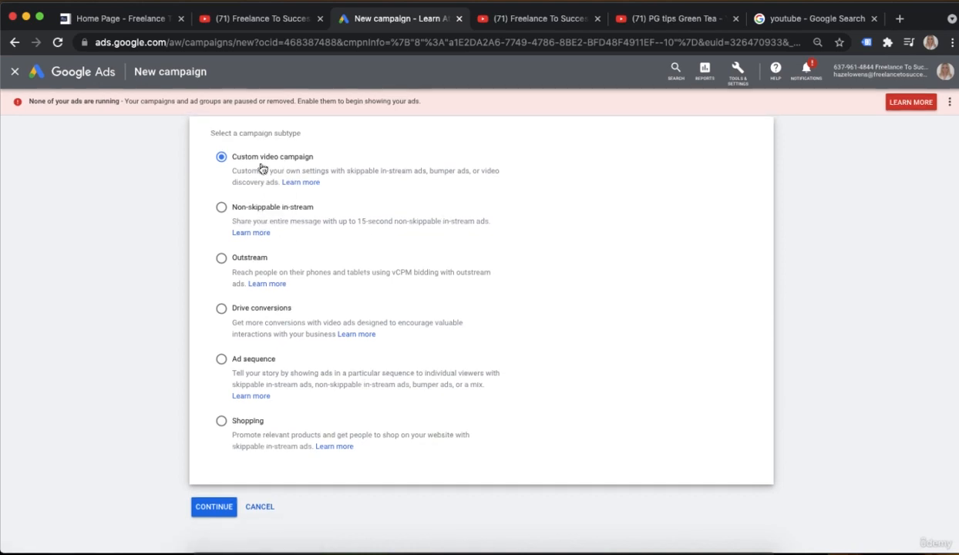
{"action": "scroll", "coordinate": [266, 165], "scroll_direction": "up", "scroll_amount": 1}
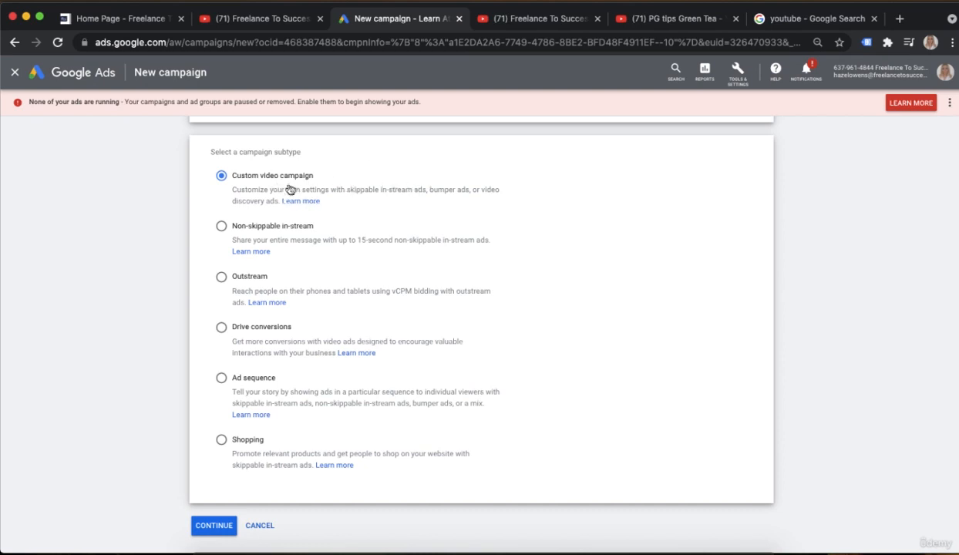
{"action": "left_click", "coordinate": [214, 526]}
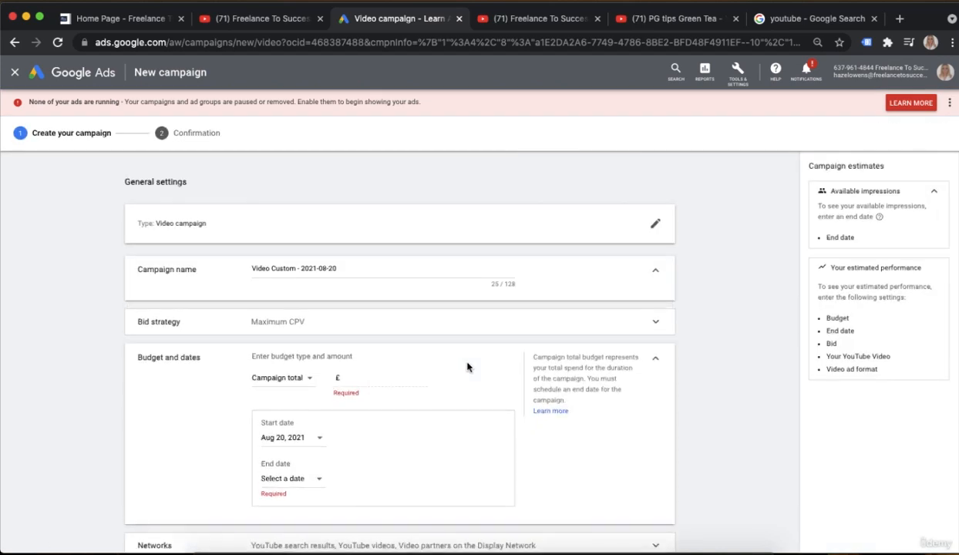
- Replace the default campaign name with "Youtube test"
{"action": "scroll", "coordinate": [467, 367], "scroll_direction": "down", "scroll_amount": 1}
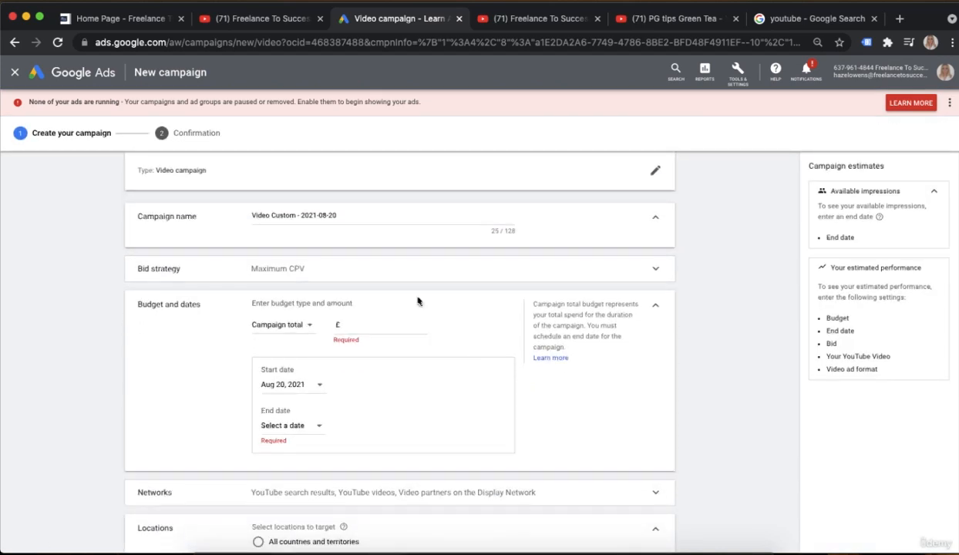
{"action": "left_click", "coordinate": [297, 215]}
{"action": "left_click_drag", "start_coordinate": [347, 216], "coordinate": [209, 220]}
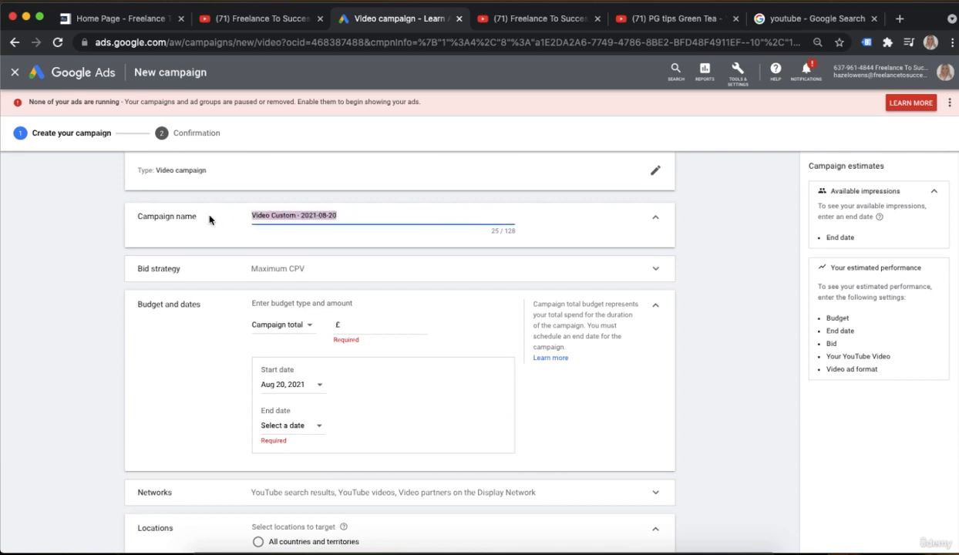
{"action": "type", "text": "Yo"}
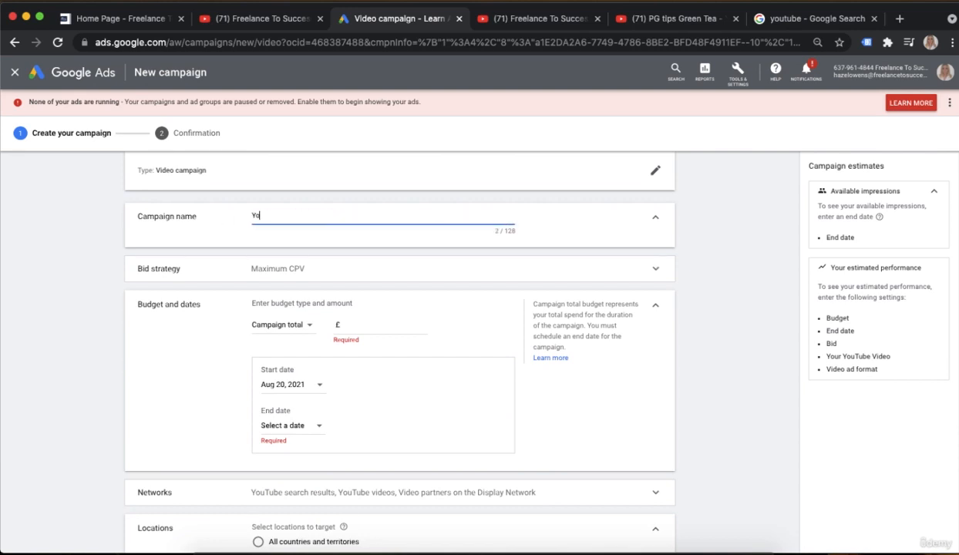
{"action": "type", "text": "utube test"}
- Expand the bid strategy settings and choose Maximum CPV as the campaign's bid strategy
{"action": "scroll", "coordinate": [407, 236], "scroll_direction": "down", "scroll_amount": 1}
{"action": "left_click", "coordinate": [423, 236]}
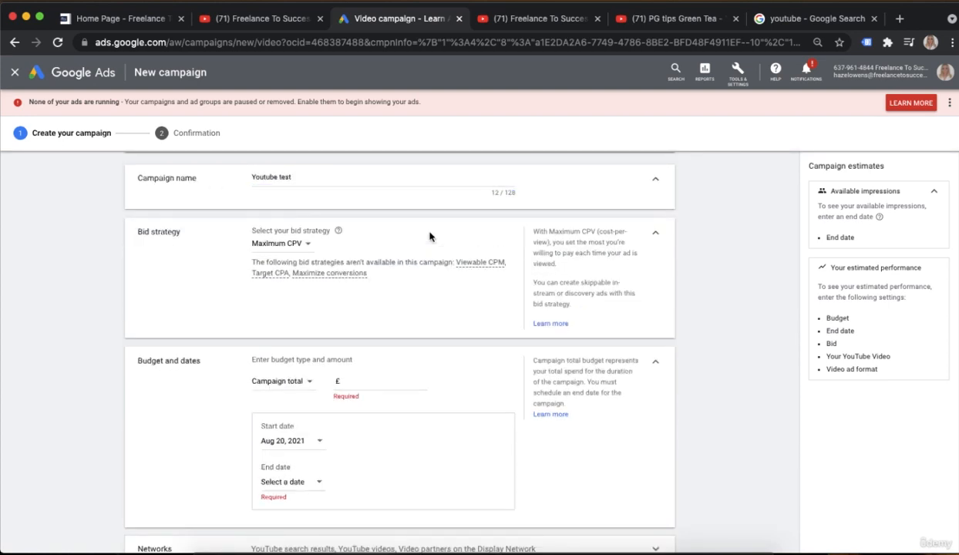
{"action": "left_click", "coordinate": [297, 245]}
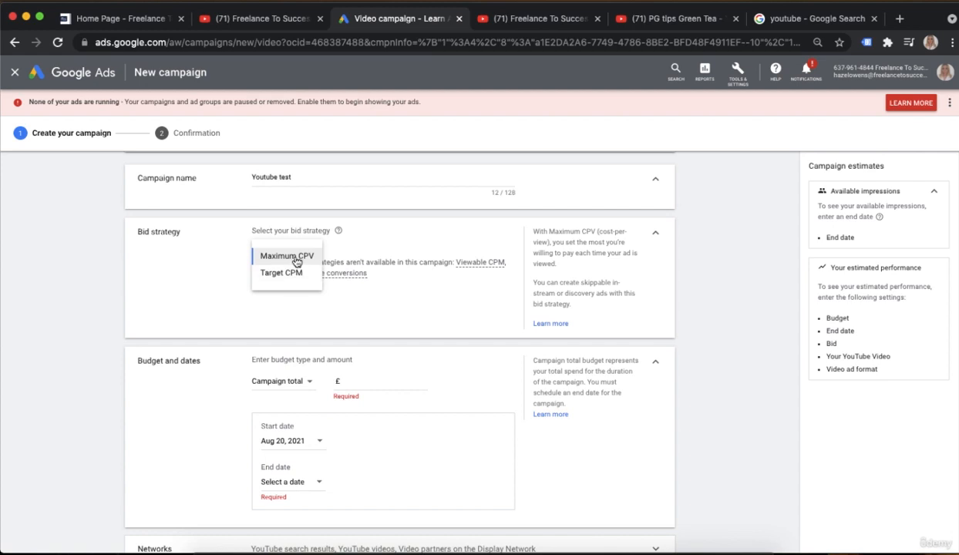
{"action": "left_click", "coordinate": [297, 258]}
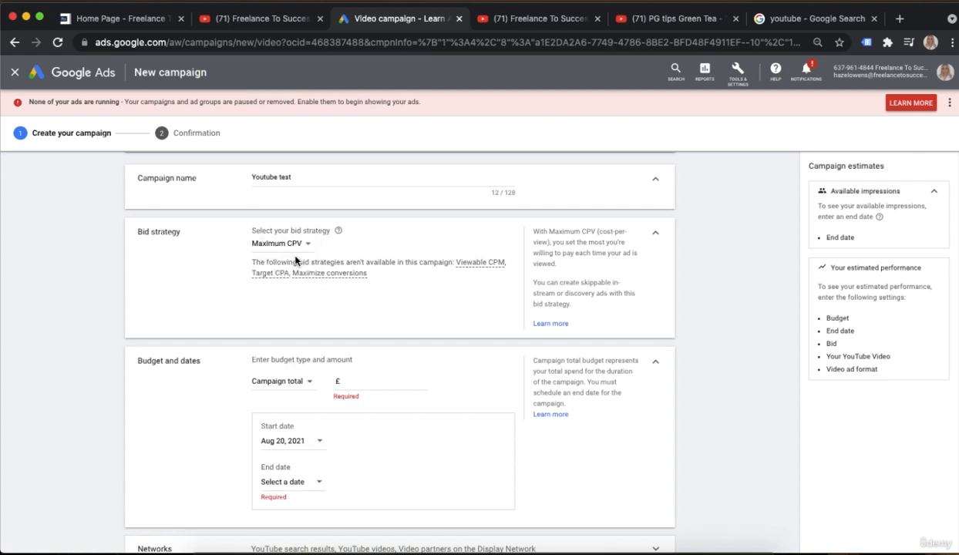
- Set the budget type to Campaign total with an amount of £1,000.00
{"action": "scroll", "coordinate": [417, 301], "scroll_direction": "down", "scroll_amount": 1}
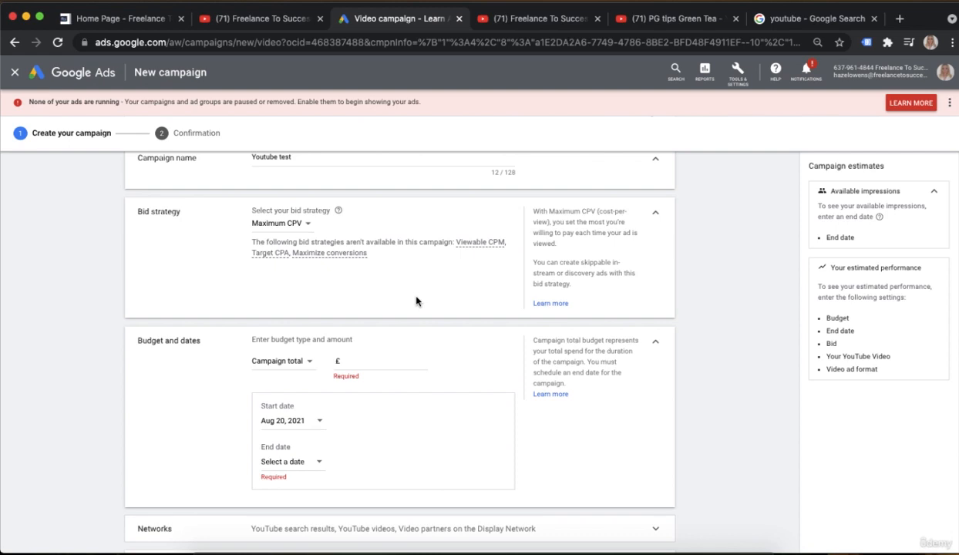
{"action": "scroll", "coordinate": [417, 301], "scroll_direction": "down", "scroll_amount": 3}
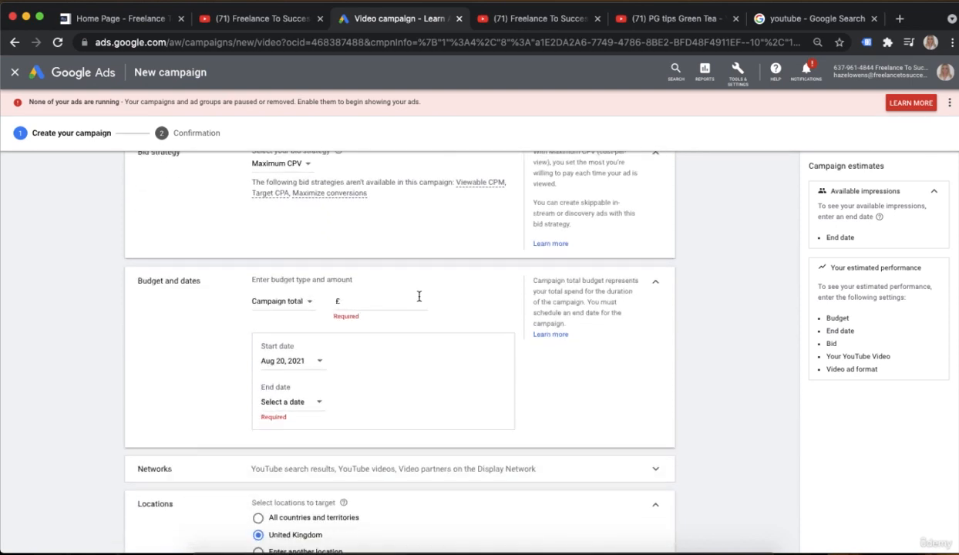
{"action": "scroll", "coordinate": [623, 314], "scroll_direction": "down", "scroll_amount": 1}
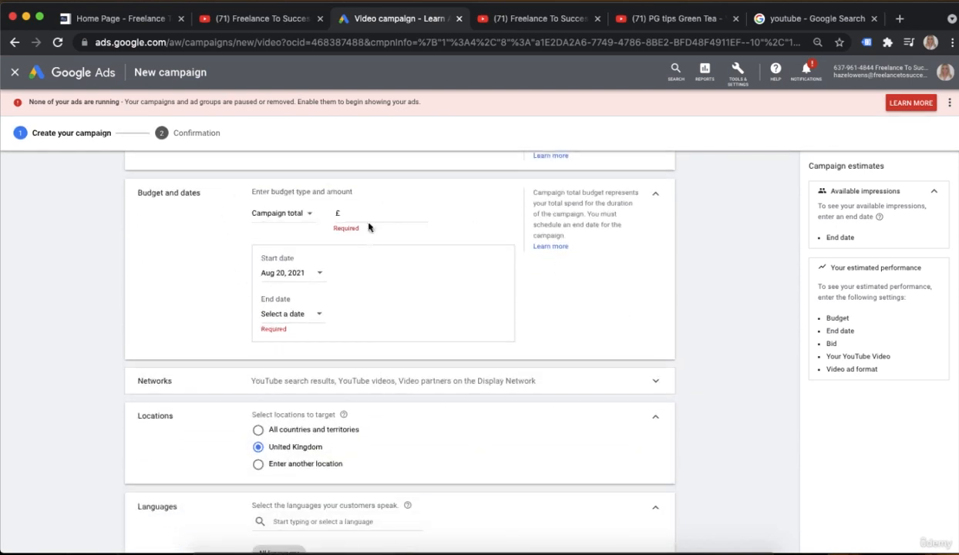
{"action": "scroll", "coordinate": [533, 312], "scroll_direction": "down", "scroll_amount": 1}
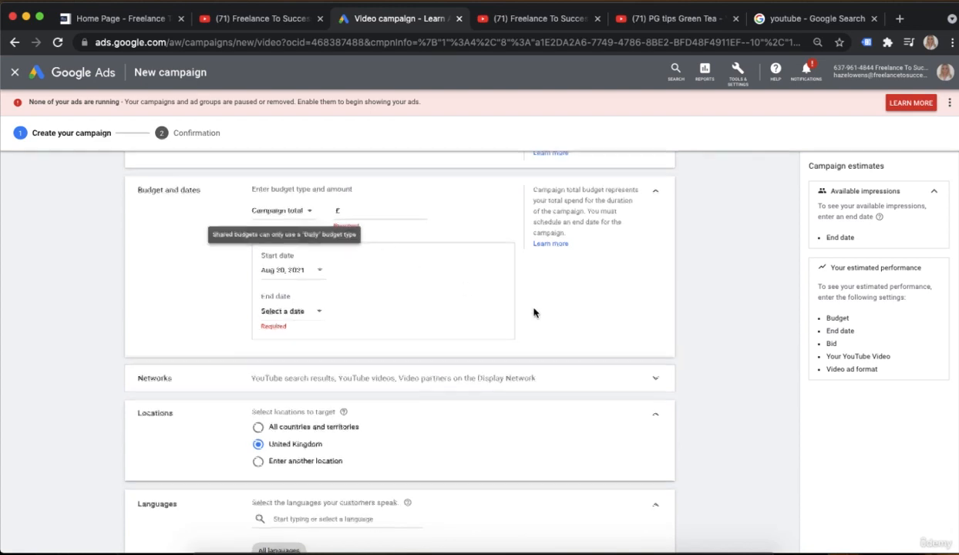
{"action": "scroll", "coordinate": [385, 266], "scroll_direction": "up", "scroll_amount": 1}
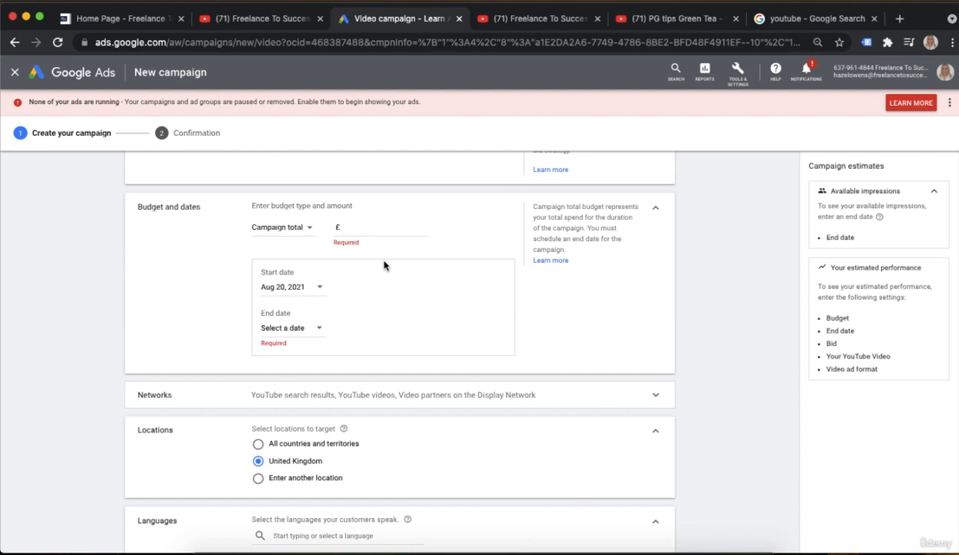
{"action": "left_click", "coordinate": [288, 226]}
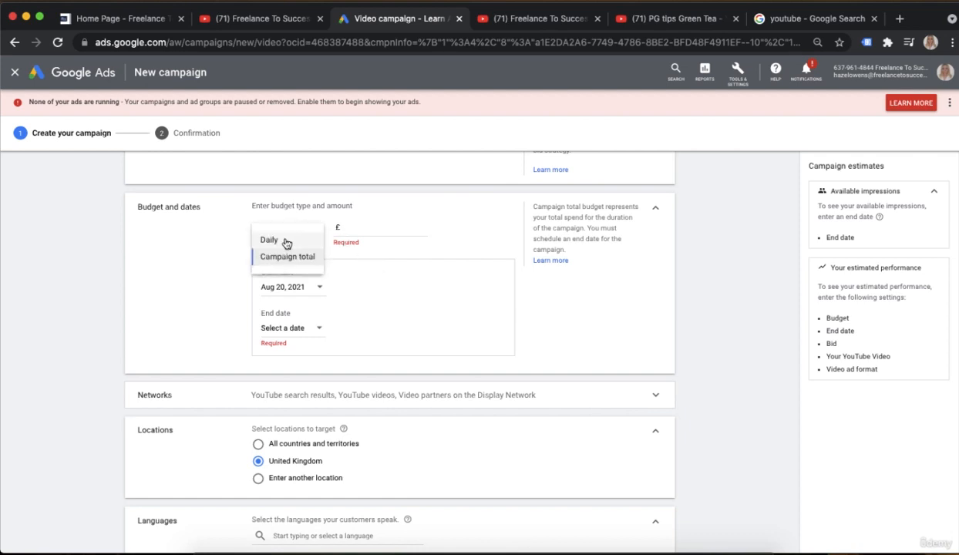
{"action": "left_click", "coordinate": [279, 258]}
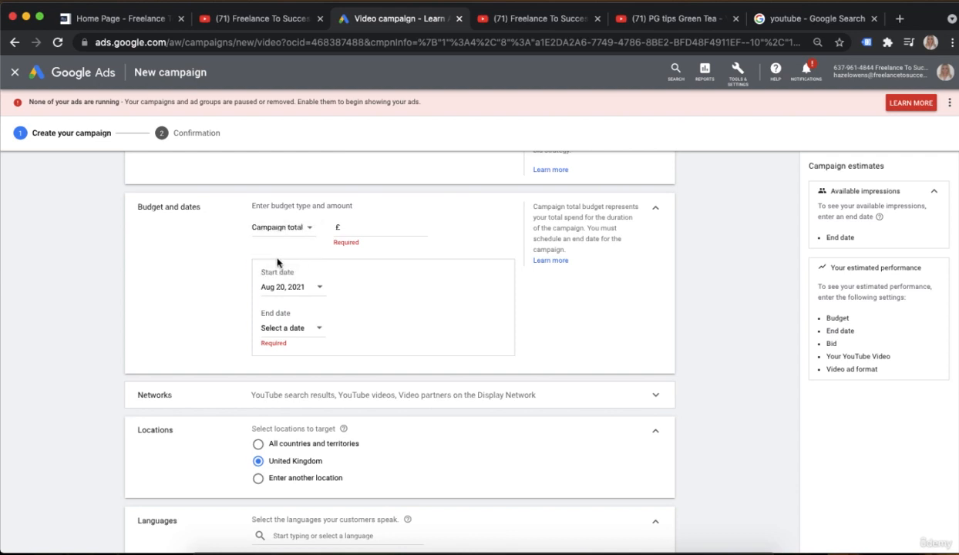
{"action": "left_click", "coordinate": [375, 225]}
{"action": "type", "text": "100"}
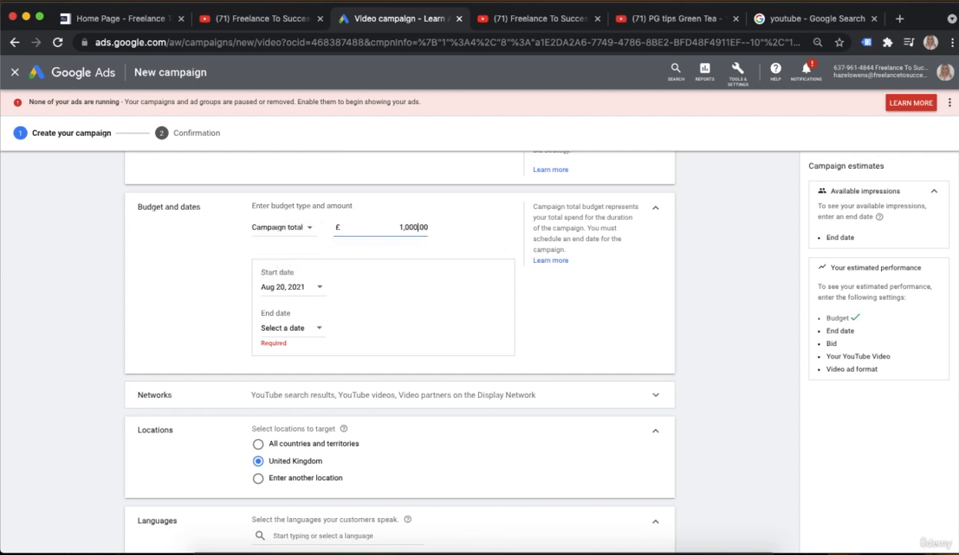
{"action": "left_click", "coordinate": [436, 255]}
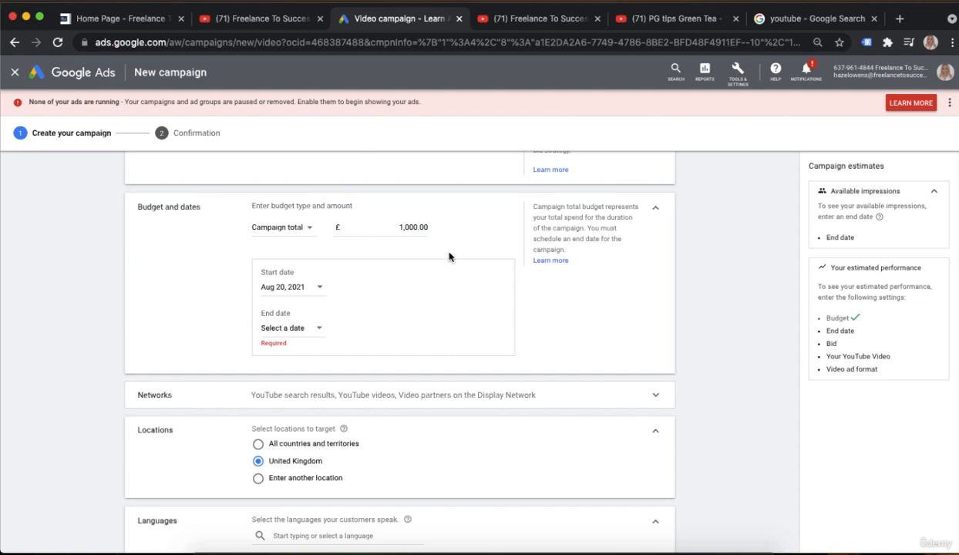
- Schedule the campaign to start on Aug 23, 2021 and end on Sep 30, 2021
{"action": "left_click", "coordinate": [294, 290]}
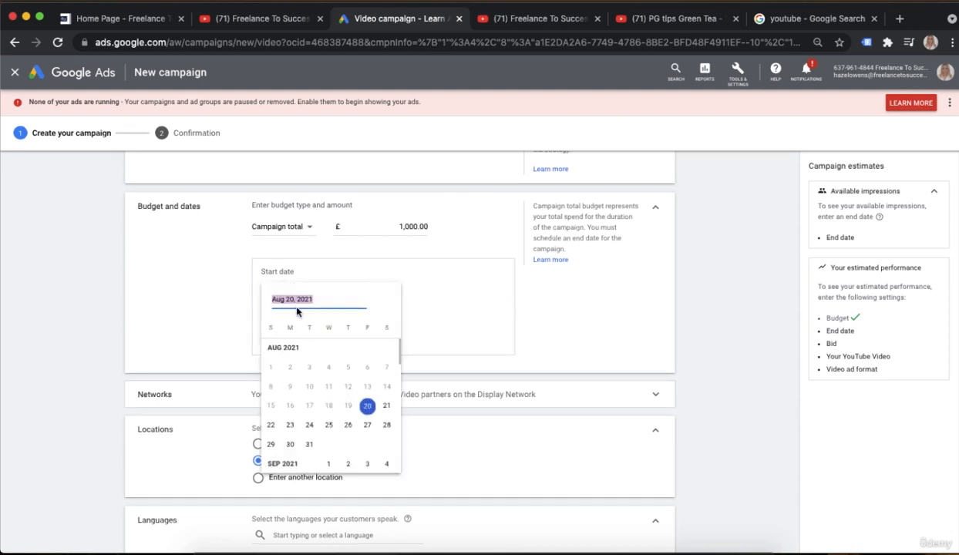
{"action": "left_click", "coordinate": [290, 425]}
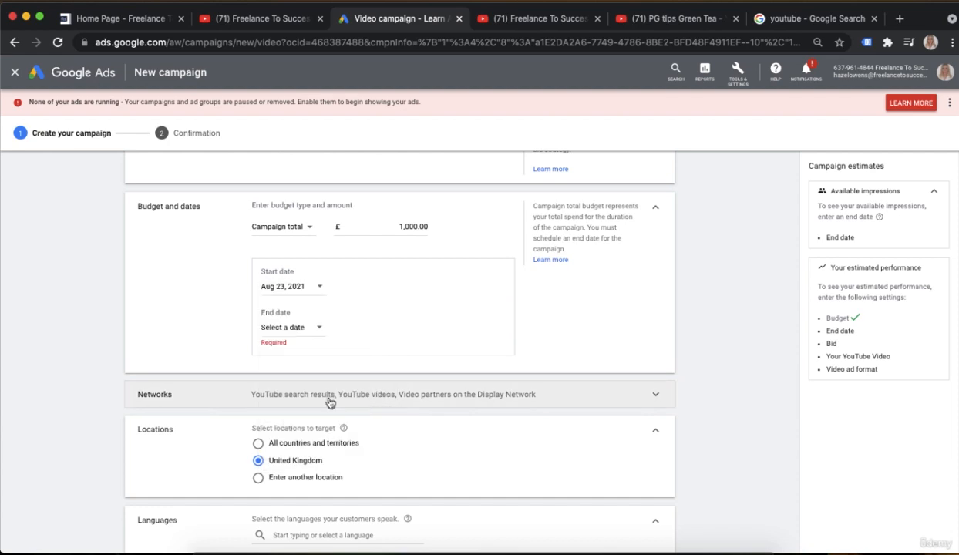
{"action": "left_click", "coordinate": [302, 329]}
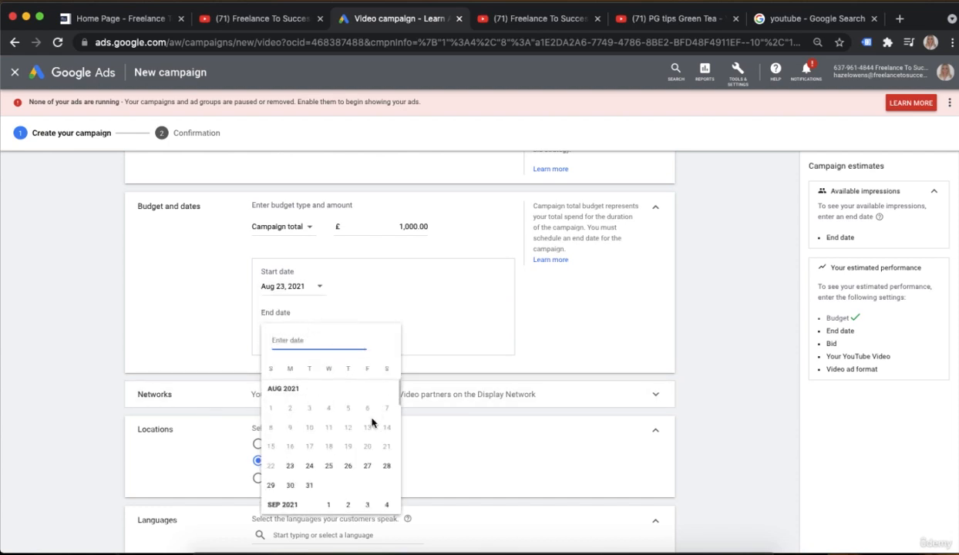
{"action": "scroll", "coordinate": [373, 423], "scroll_direction": "down", "scroll_amount": 3}
{"action": "scroll", "coordinate": [372, 423], "scroll_direction": "down", "scroll_amount": 1}
{"action": "left_click", "coordinate": [345, 421]}
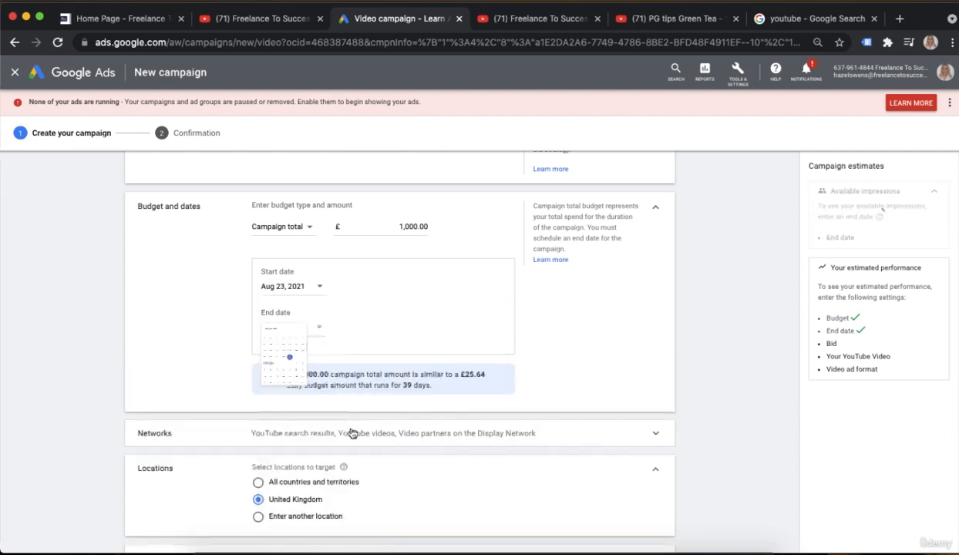
- Review the campaign's Networks settings, turning the YouTube videos option off and back on before collapsing the section
{"action": "scroll", "coordinate": [518, 332], "scroll_direction": "down", "scroll_amount": 1}
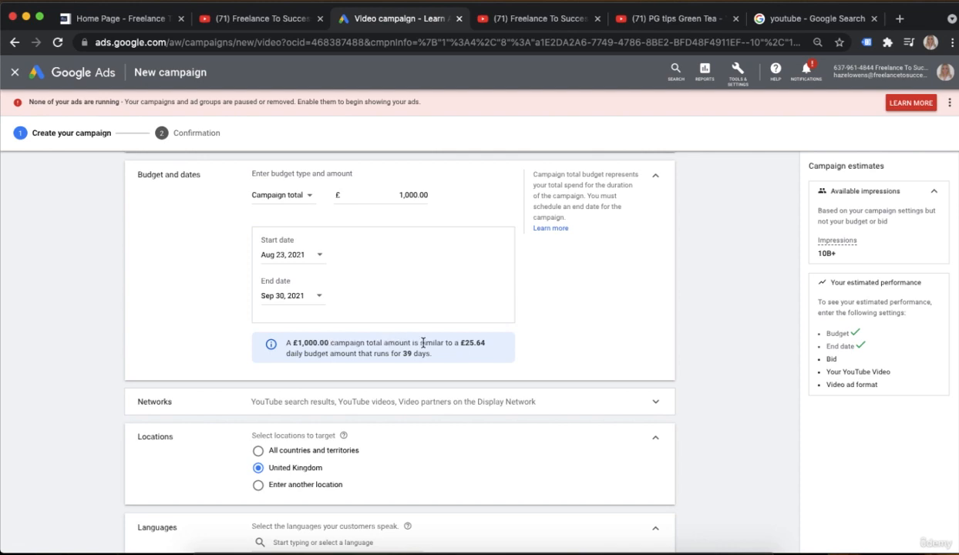
{"action": "scroll", "coordinate": [426, 343], "scroll_direction": "up", "scroll_amount": 1}
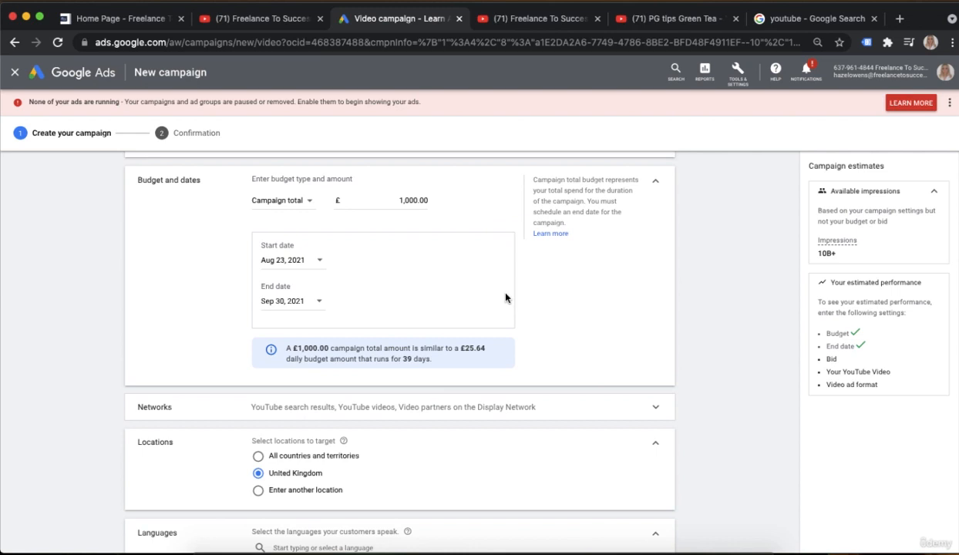
{"action": "scroll", "coordinate": [512, 300], "scroll_direction": "down", "scroll_amount": 3}
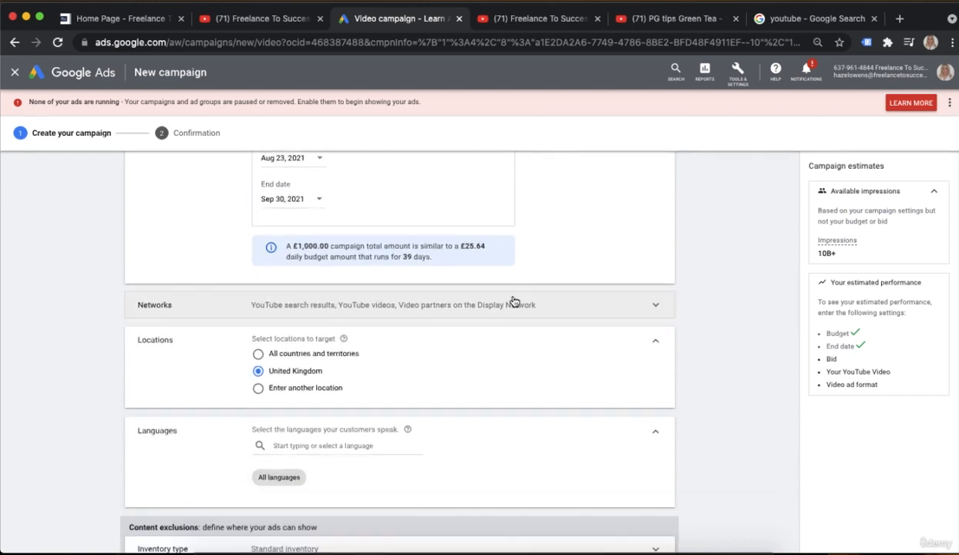
{"action": "scroll", "coordinate": [514, 300], "scroll_direction": "down", "scroll_amount": 3}
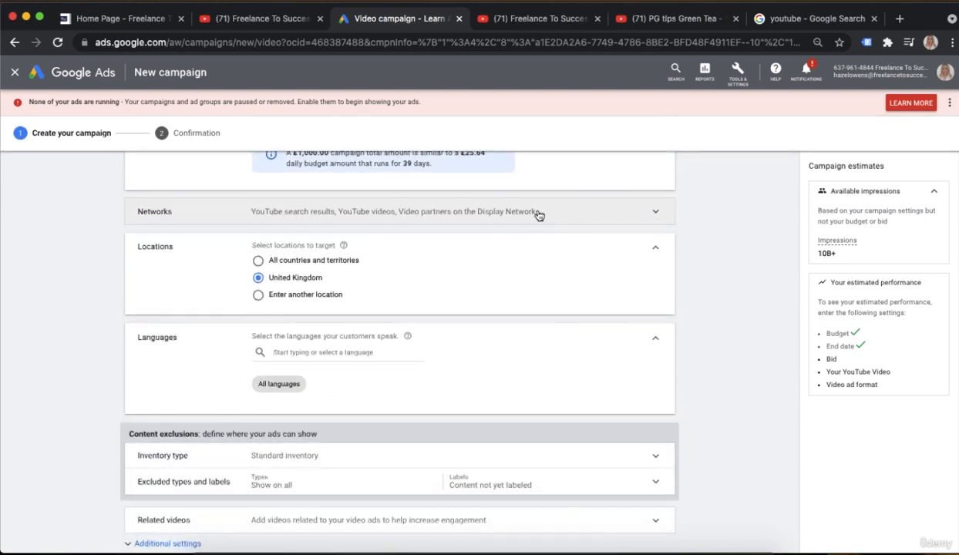
{"action": "left_click", "coordinate": [539, 216]}
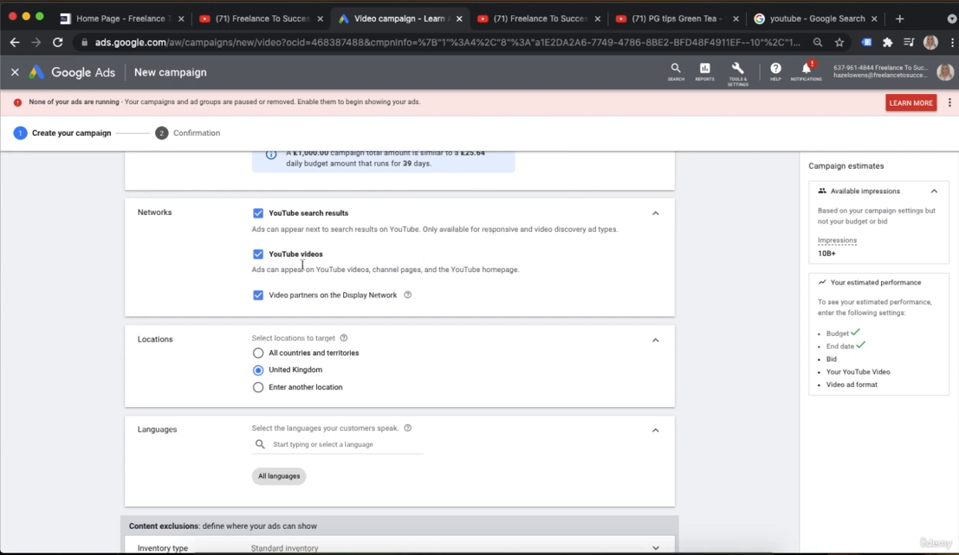
{"action": "left_click", "coordinate": [259, 256]}
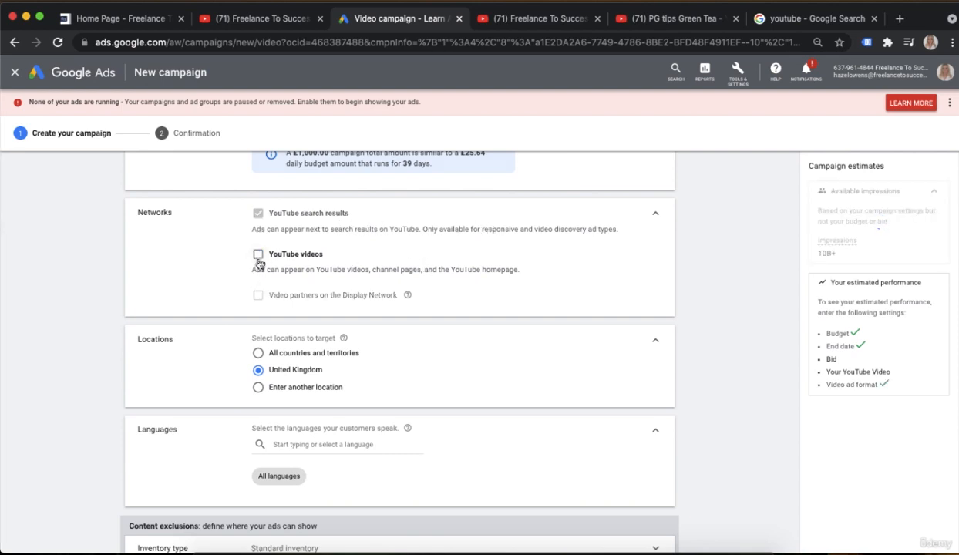
{"action": "left_click", "coordinate": [258, 256]}
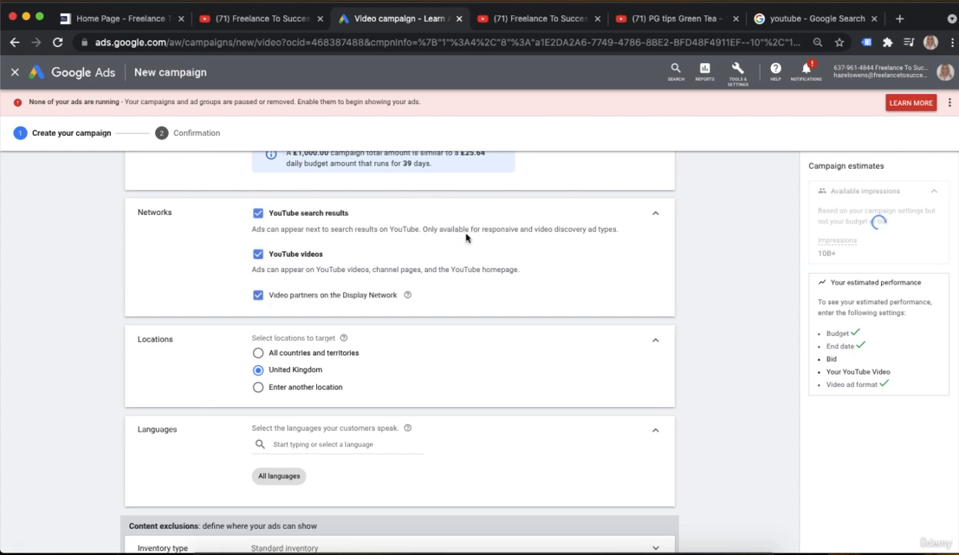
{"action": "left_click", "coordinate": [659, 217]}
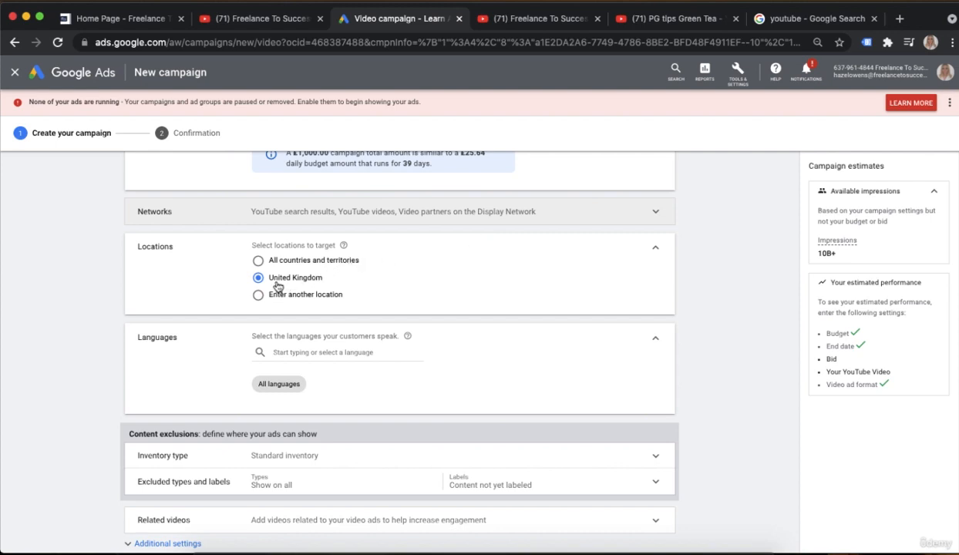
{"action": "scroll", "coordinate": [422, 283], "scroll_direction": "down", "scroll_amount": 1}
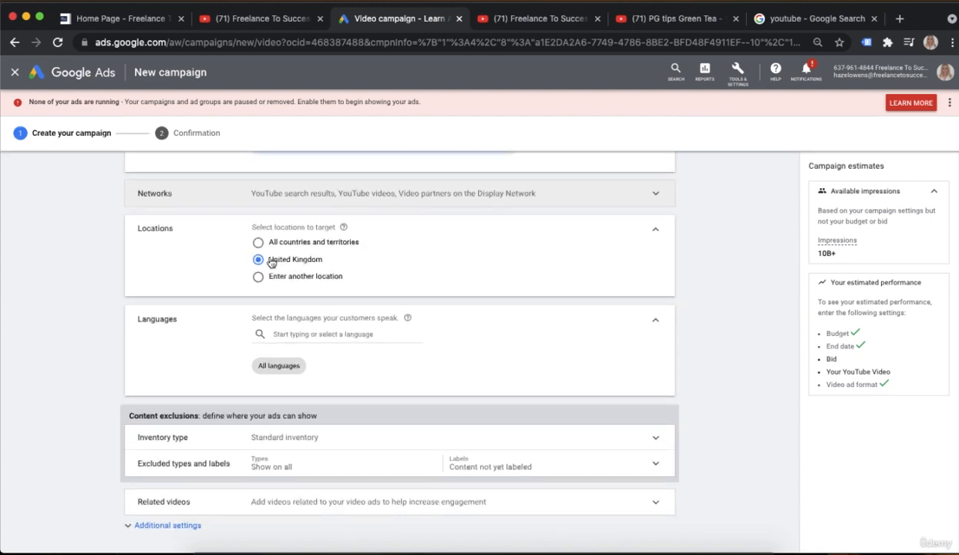
- Set the campaign's target language to English
{"action": "scroll", "coordinate": [435, 263], "scroll_direction": "down", "scroll_amount": 3}
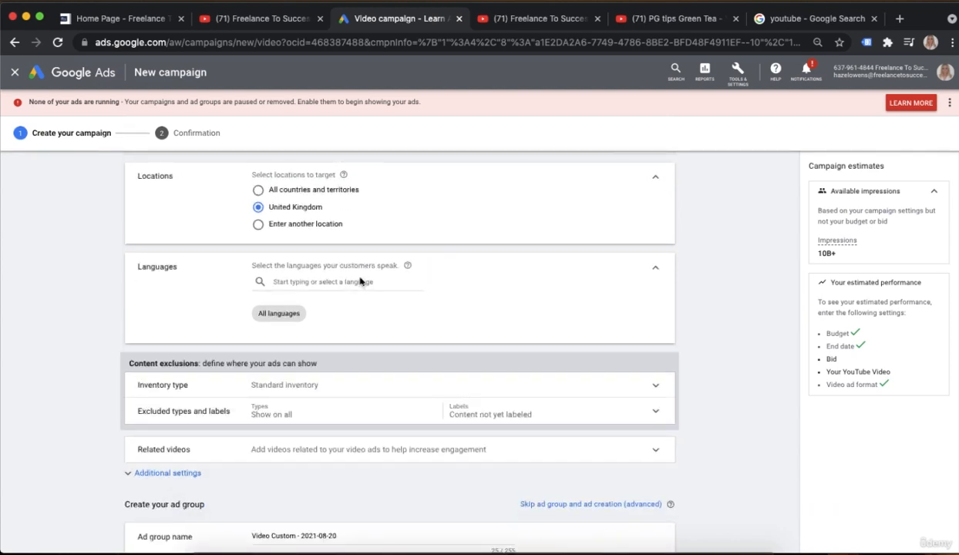
{"action": "scroll", "coordinate": [320, 307], "scroll_direction": "down", "scroll_amount": 3}
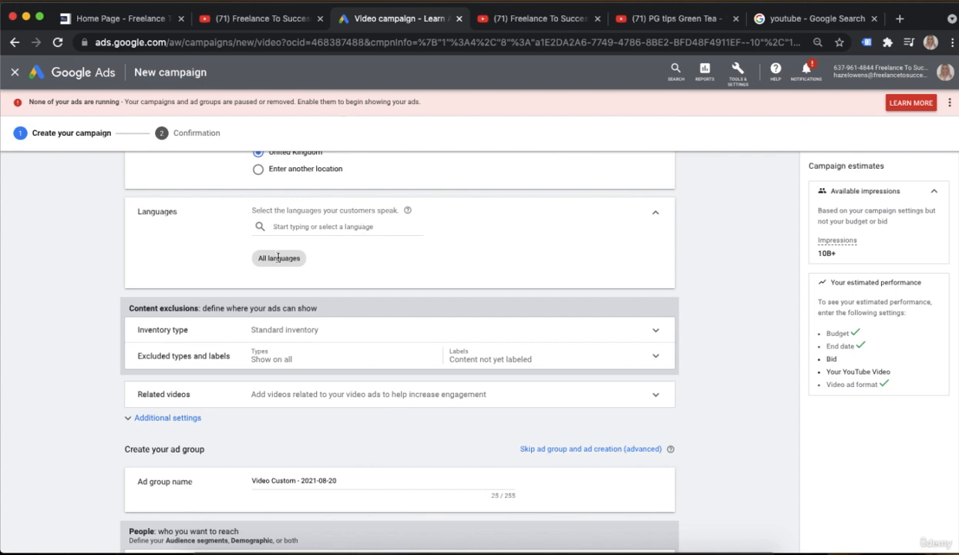
{"action": "left_click", "coordinate": [303, 228]}
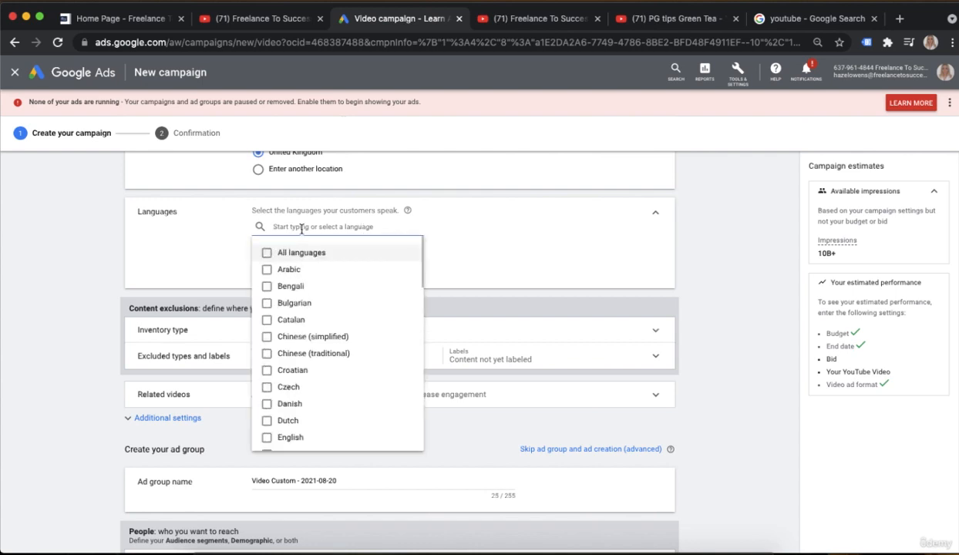
{"action": "type", "text": "eng"}
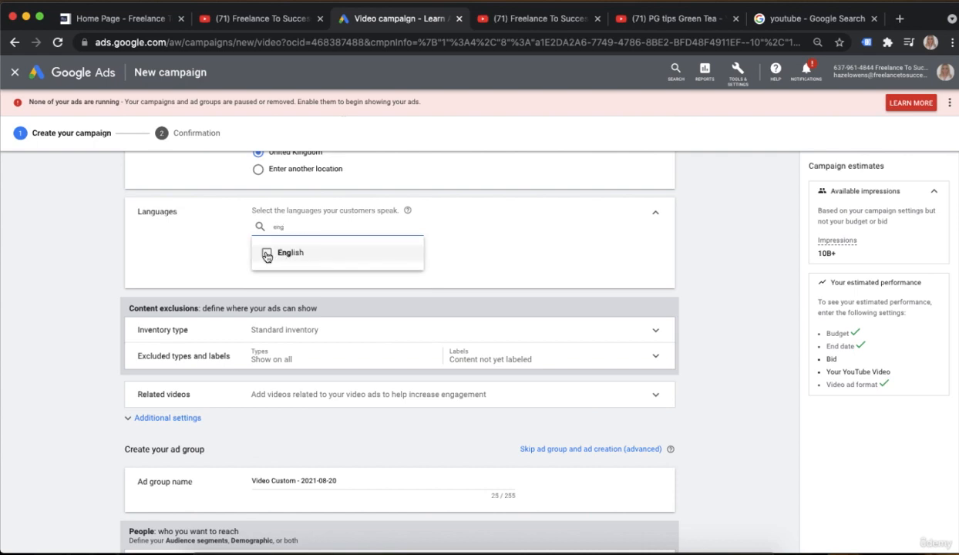
{"action": "left_click", "coordinate": [409, 263]}
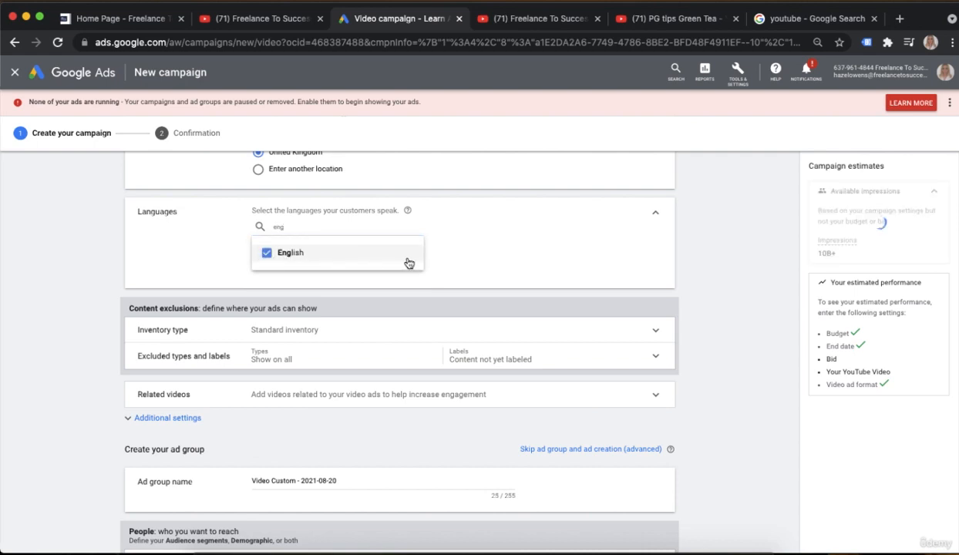
{"action": "left_click", "coordinate": [266, 253]}
{"action": "left_click", "coordinate": [266, 253]}
{"action": "left_click", "coordinate": [531, 278]}
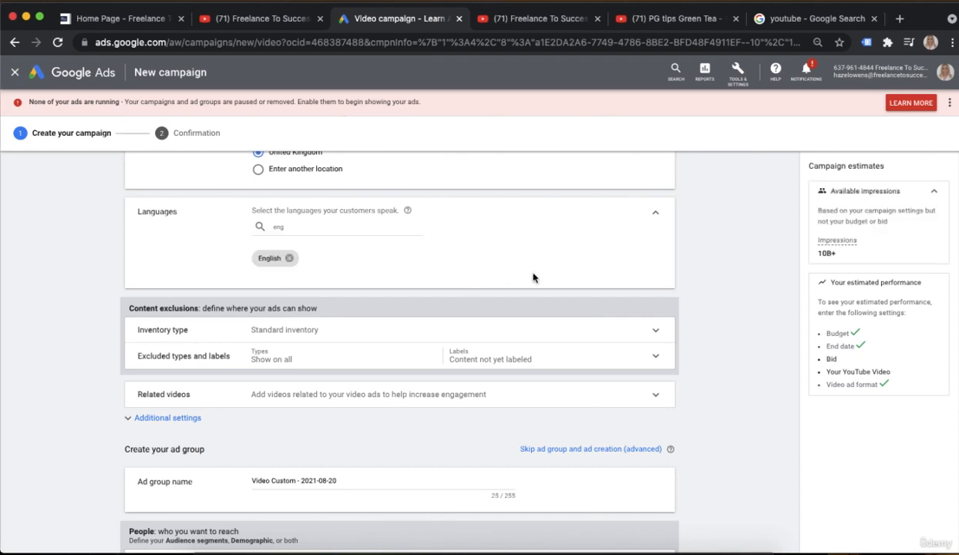
- Review the Inventory type options under Content exclusions, leaving the selected inventory as it is
{"action": "scroll", "coordinate": [535, 279], "scroll_direction": "down", "scroll_amount": 1}
{"action": "scroll", "coordinate": [534, 278], "scroll_direction": "down", "scroll_amount": 2}
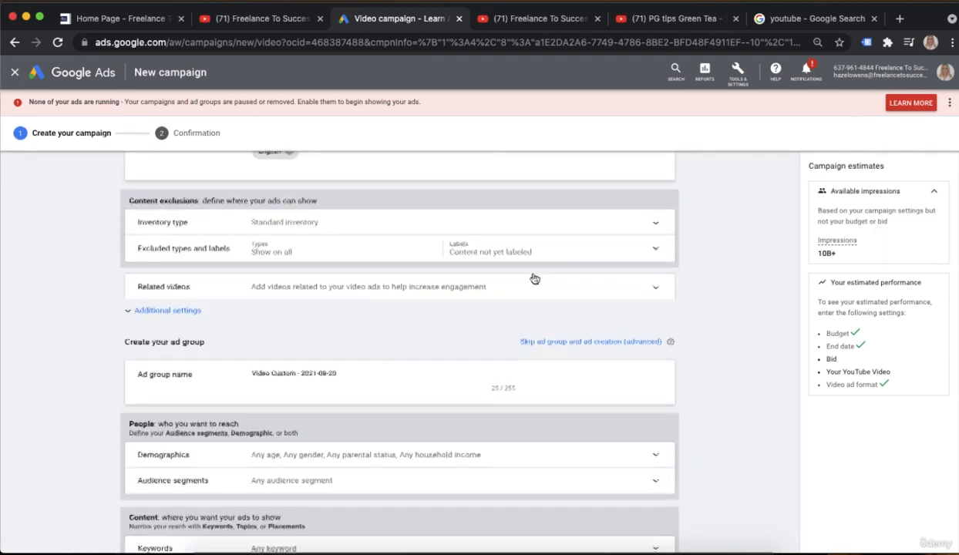
{"action": "left_click", "coordinate": [617, 205]}
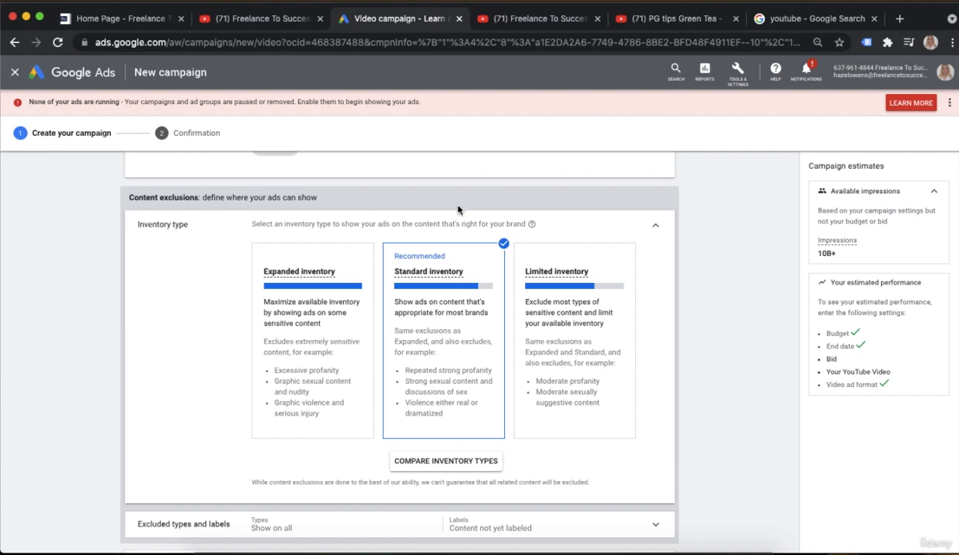
{"action": "left_click", "coordinate": [658, 230]}
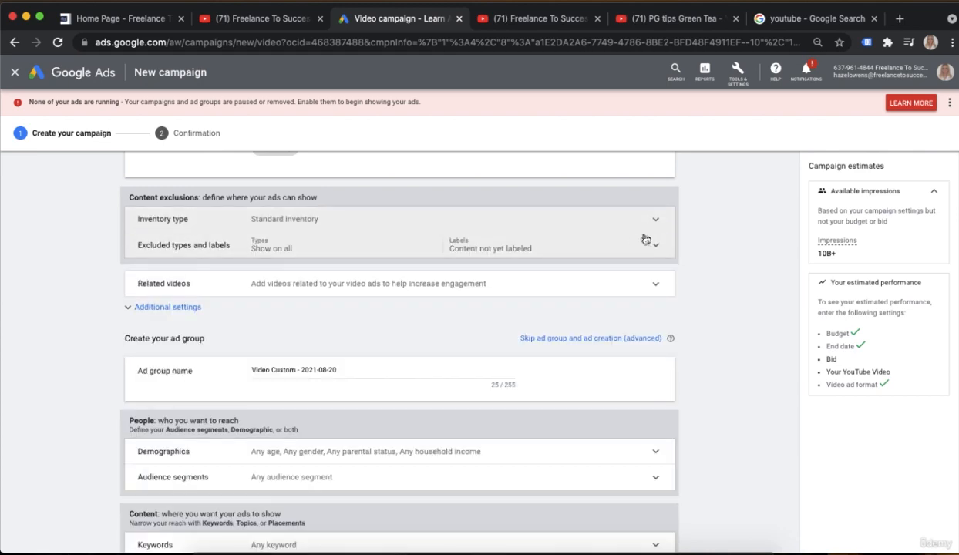
- Rename the ad group as "Ad group 1"
{"action": "scroll", "coordinate": [634, 240], "scroll_direction": "down", "scroll_amount": 1}
{"action": "scroll", "coordinate": [634, 240], "scroll_direction": "down", "scroll_amount": 3}
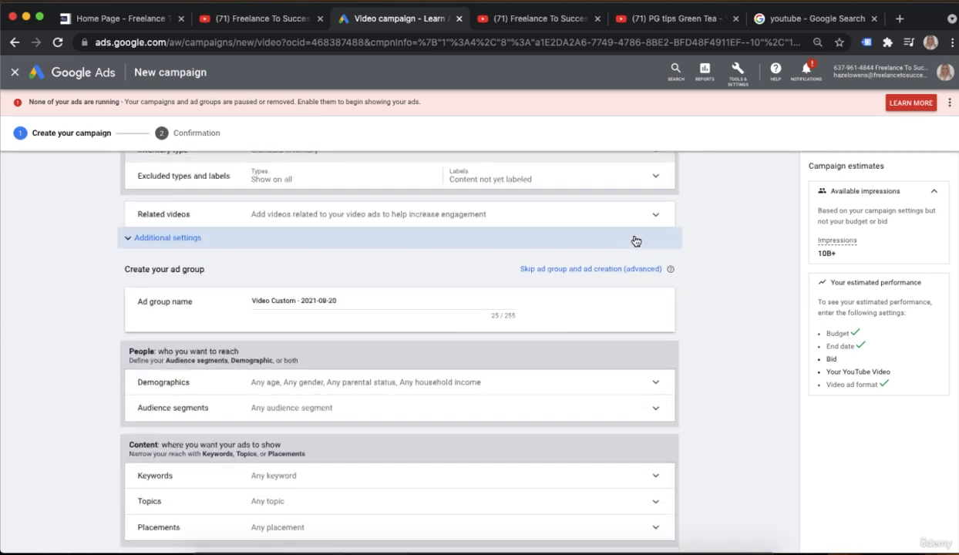
{"action": "scroll", "coordinate": [635, 240], "scroll_direction": "down", "scroll_amount": 1}
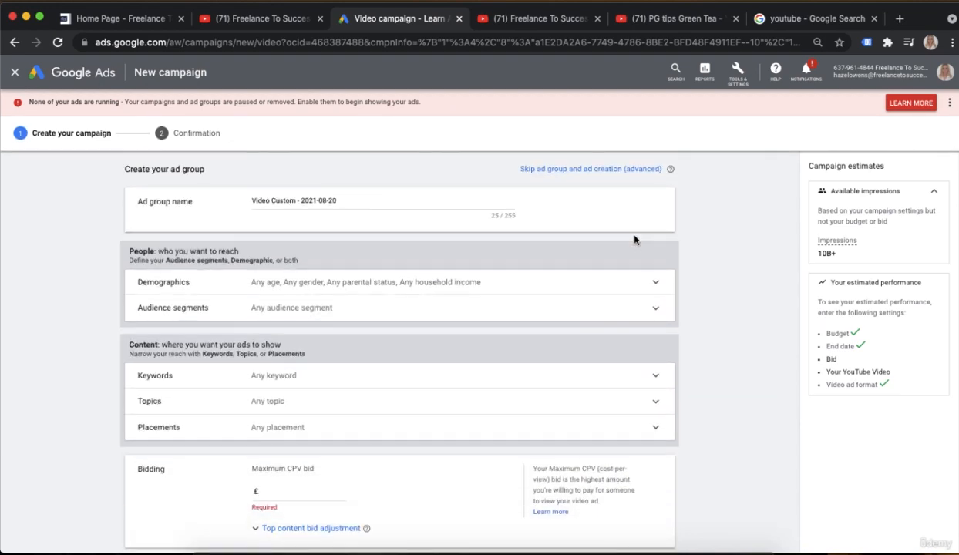
{"action": "scroll", "coordinate": [634, 240], "scroll_direction": "down", "scroll_amount": 1}
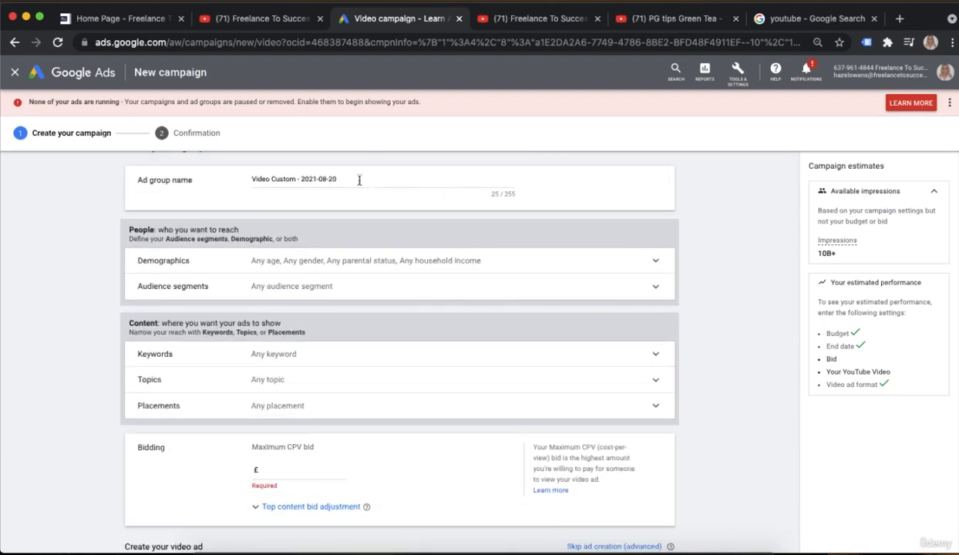
{"action": "left_click", "coordinate": [387, 180]}
{"action": "left_click_drag", "start_coordinate": [386, 180], "coordinate": [245, 179]}
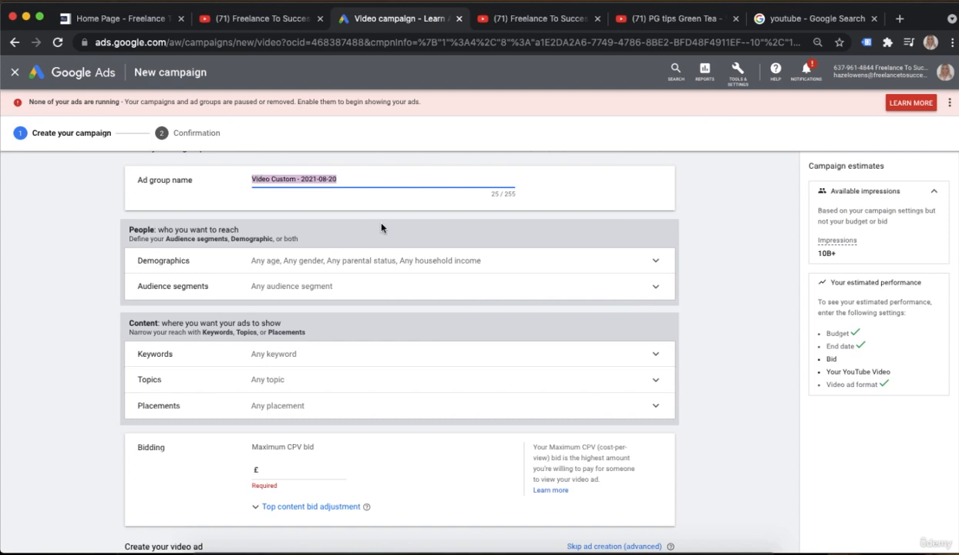
{"action": "type", "text": "Ad gr"}
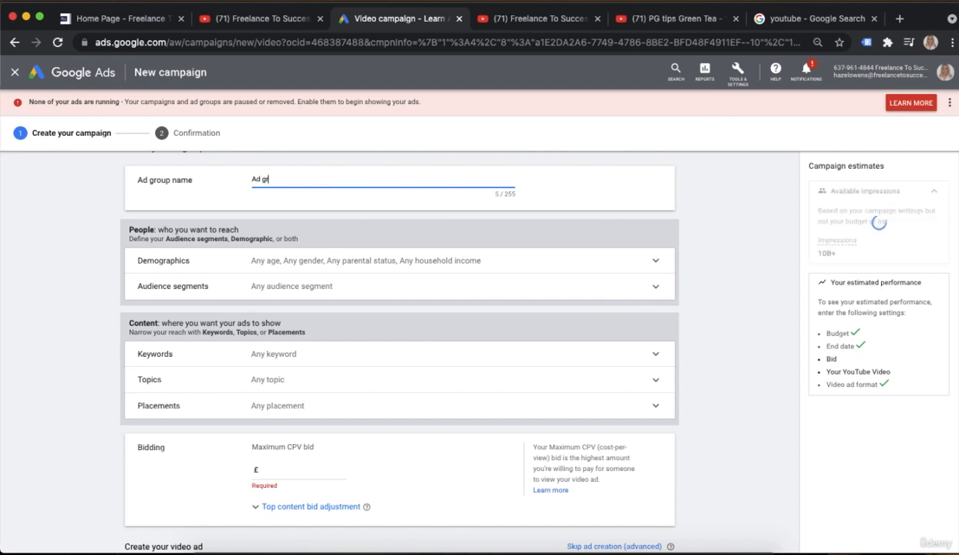
{"action": "type", "text": "oup 1"}
- Look over the ad group's People, Content and Bidding sections, briefly expanding and collapsing the audience segments
{"action": "scroll", "coordinate": [532, 253], "scroll_direction": "down", "scroll_amount": 1}
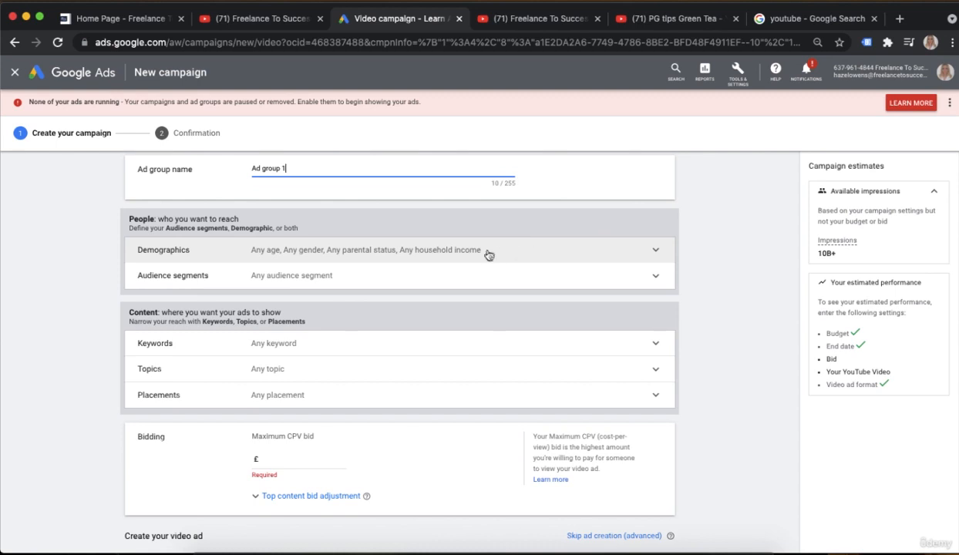
{"action": "scroll", "coordinate": [510, 253], "scroll_direction": "down", "scroll_amount": 2}
{"action": "scroll", "coordinate": [509, 253], "scroll_direction": "down", "scroll_amount": 1}
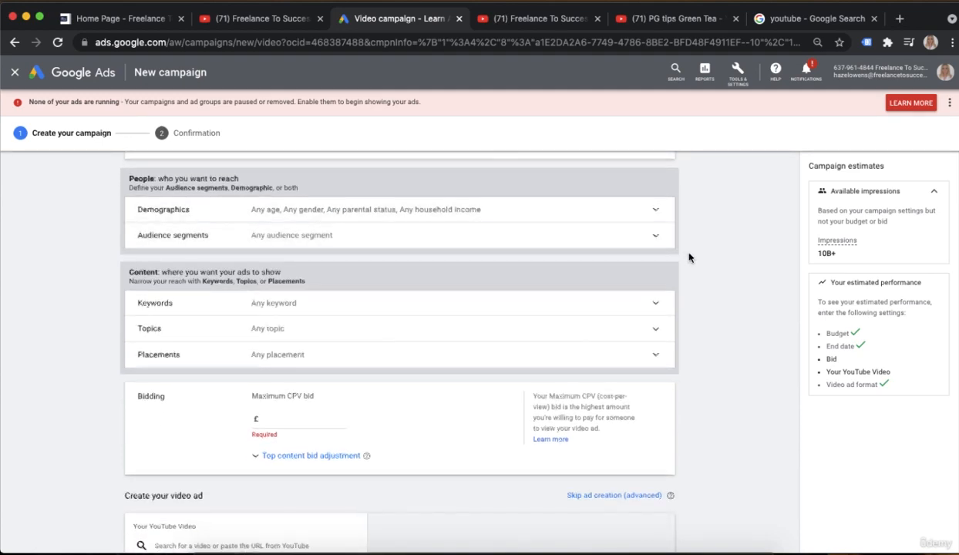
{"action": "scroll", "coordinate": [690, 257], "scroll_direction": "up", "scroll_amount": 3}
{"action": "scroll", "coordinate": [690, 257], "scroll_direction": "down", "scroll_amount": 1}
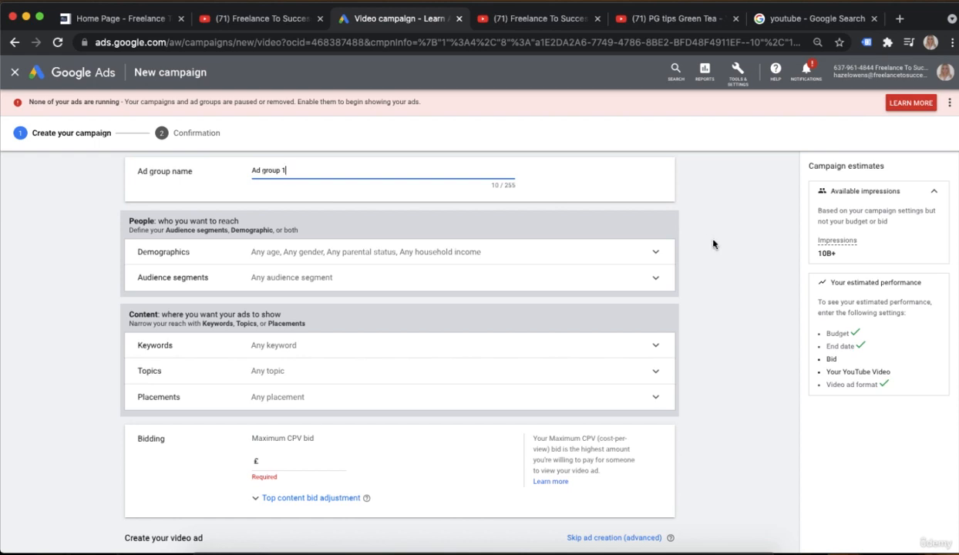
{"action": "scroll", "coordinate": [714, 244], "scroll_direction": "down", "scroll_amount": 1}
{"action": "scroll", "coordinate": [713, 244], "scroll_direction": "down", "scroll_amount": 2}
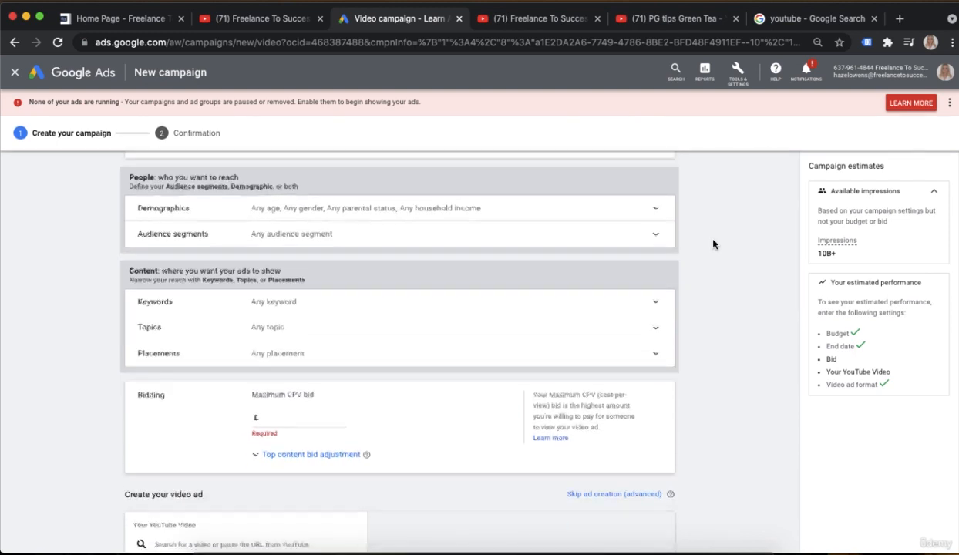
{"action": "scroll", "coordinate": [713, 243], "scroll_direction": "down", "scroll_amount": 1}
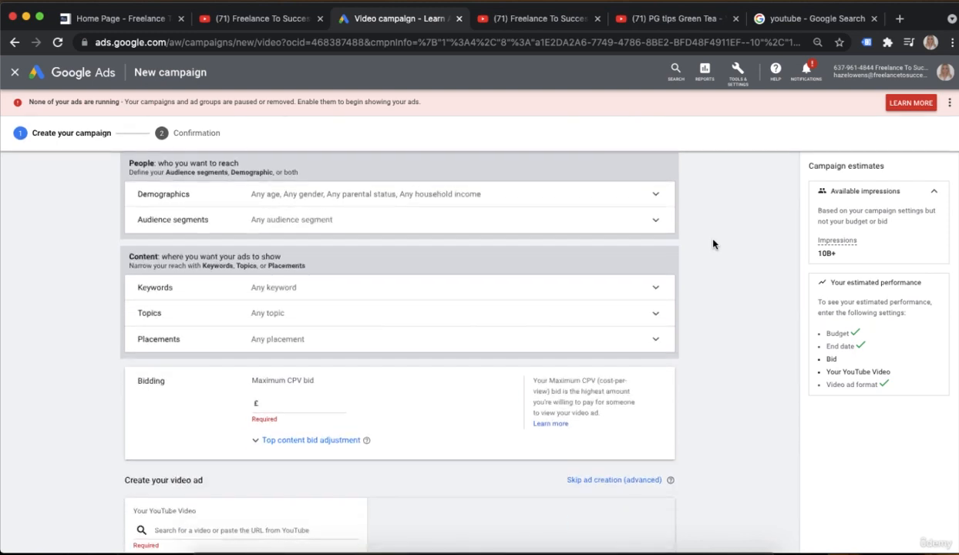
{"action": "left_click", "coordinate": [454, 227]}
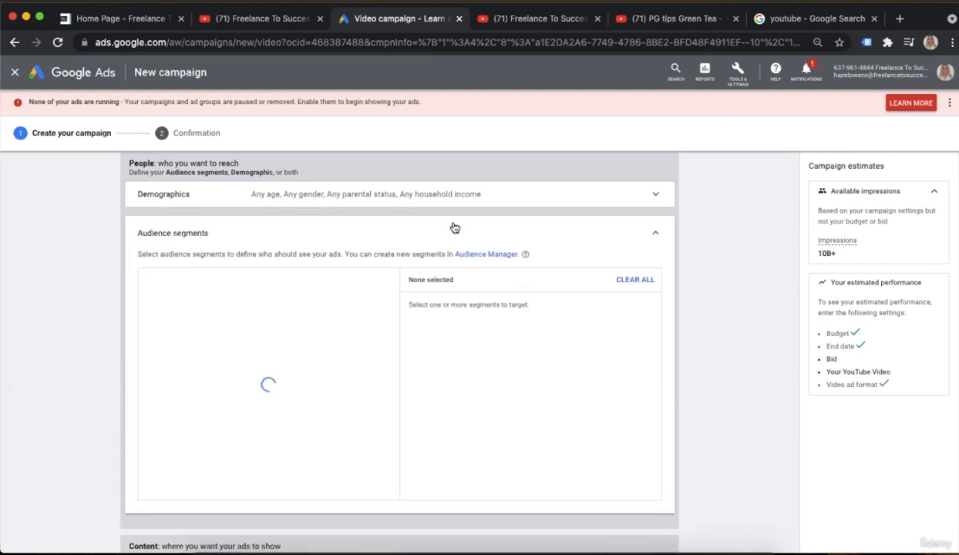
{"action": "left_click", "coordinate": [654, 233]}
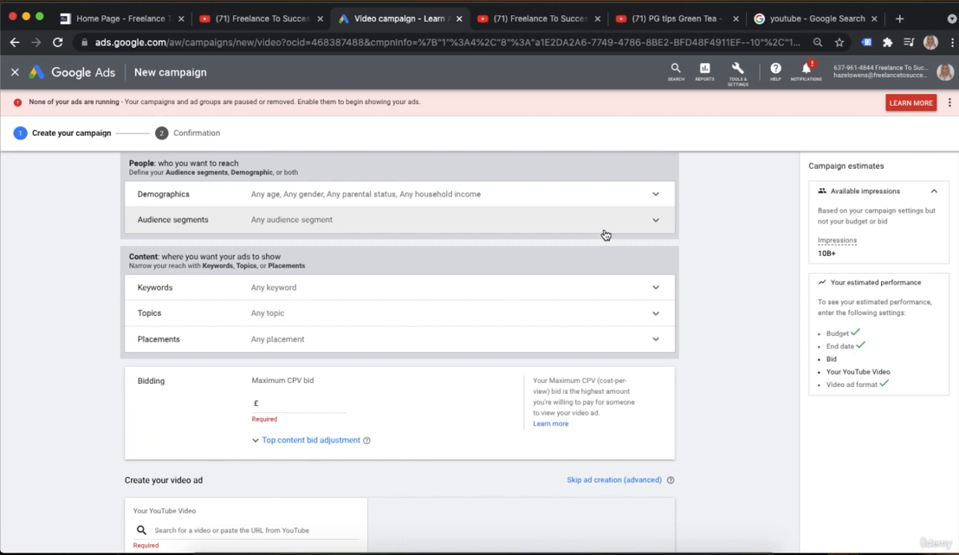
- Restrict the demographics to ages 18-24, 25-34 and 35-44, excluding older and unknown ages, and exclude the Unknown gender
{"action": "left_click", "coordinate": [561, 195]}
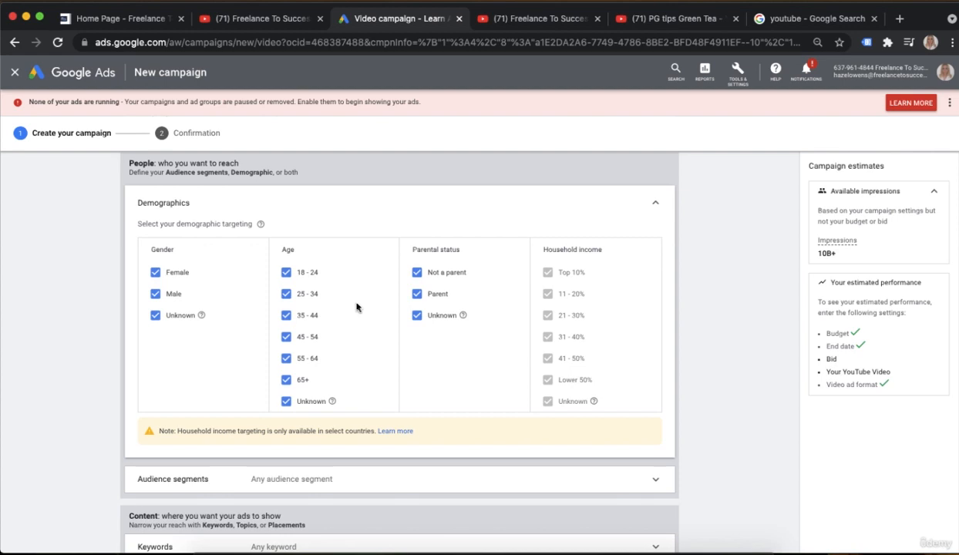
{"action": "left_click", "coordinate": [286, 357]}
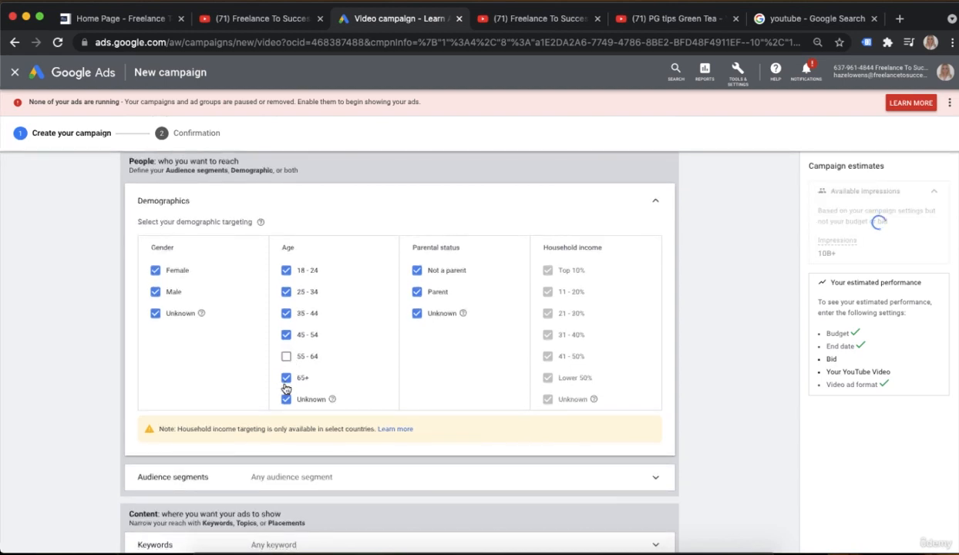
{"action": "left_click", "coordinate": [286, 378]}
{"action": "left_click", "coordinate": [286, 399]}
{"action": "left_click", "coordinate": [286, 337]}
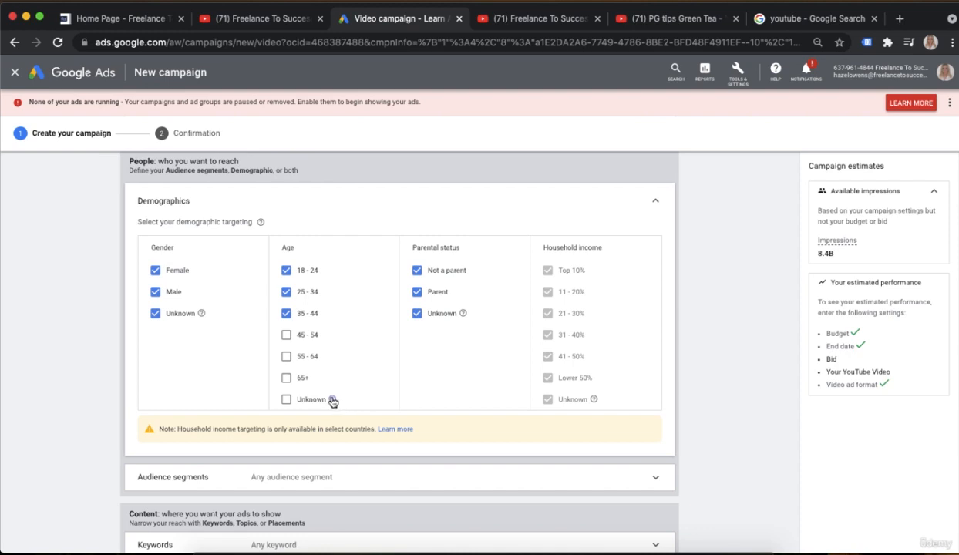
{"action": "mouse_move", "coordinate": [332, 400]}
{"action": "left_click", "coordinate": [163, 310]}
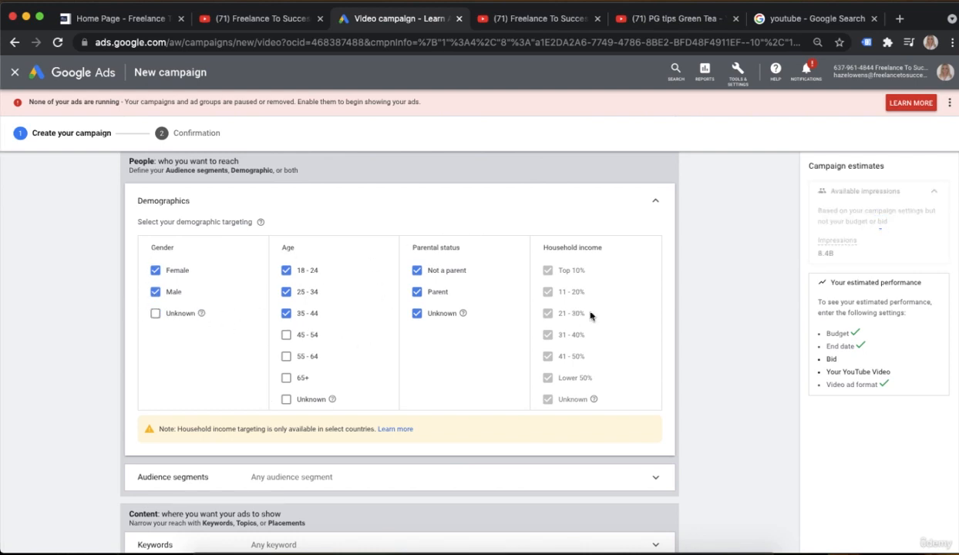
{"action": "left_click", "coordinate": [653, 202]}
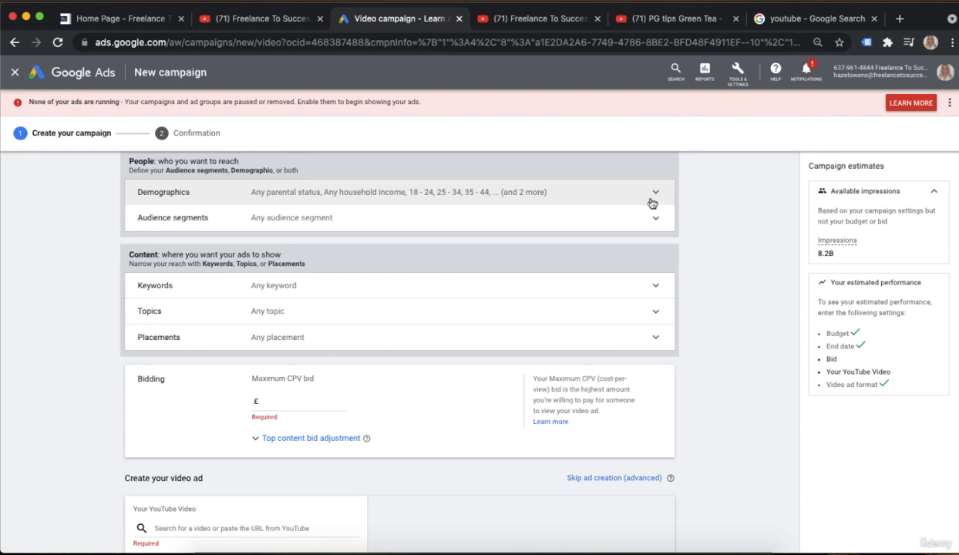
- Add "ppc" and "learn google ads" as the ad group's content targeting keywords
{"action": "scroll", "coordinate": [714, 262], "scroll_direction": "down", "scroll_amount": 1}
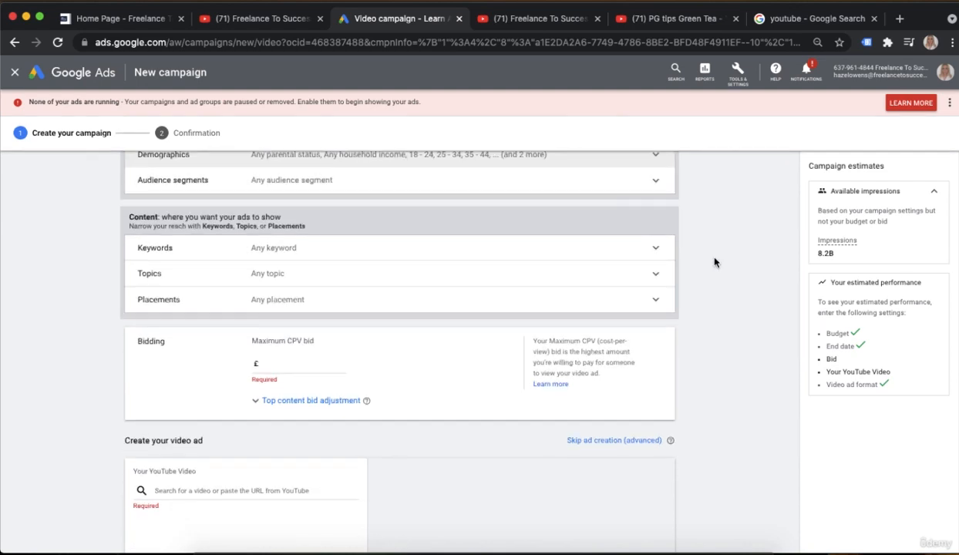
{"action": "scroll", "coordinate": [714, 263], "scroll_direction": "down", "scroll_amount": 1}
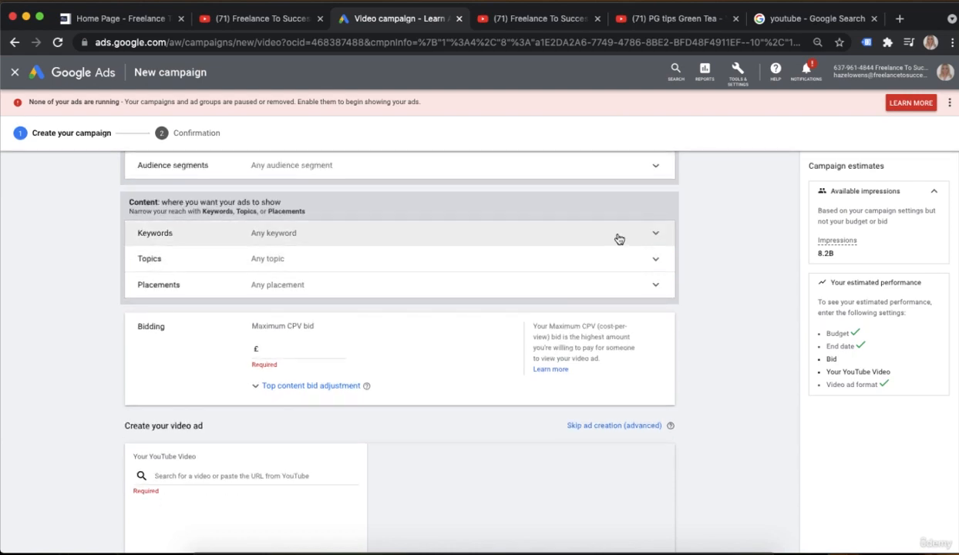
{"action": "left_click", "coordinate": [619, 237]}
{"action": "left_click", "coordinate": [373, 315]}
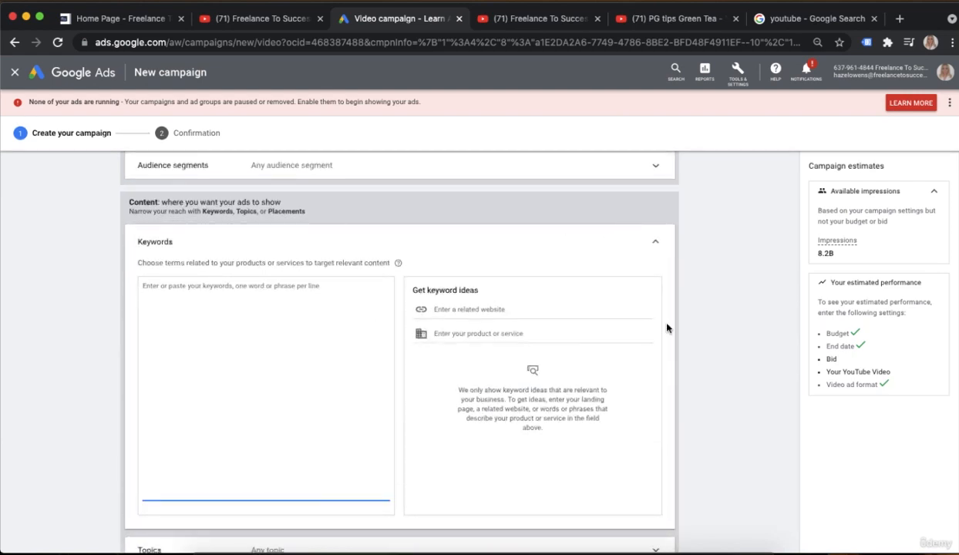
{"action": "type", "text": "ppc"}
{"action": "key", "text": "Return"}
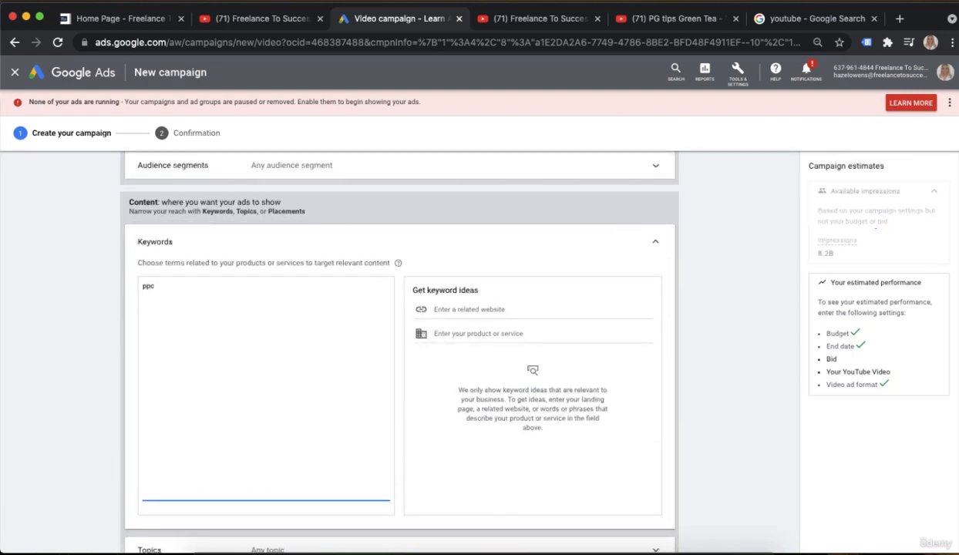
{"action": "type", "text": "learn google ads"}
{"action": "left_click", "coordinate": [656, 244]}
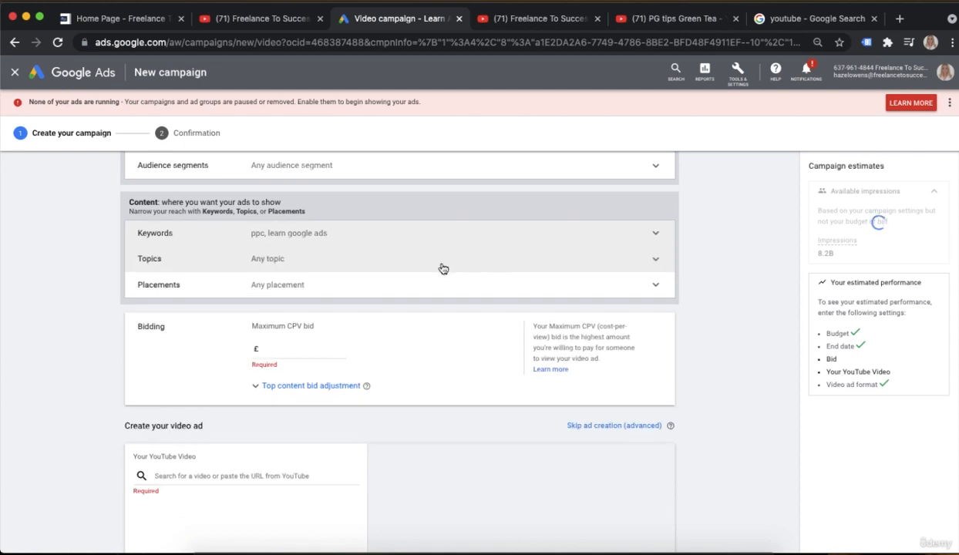
- Target the Business & Industrial topic for the ad group and collapse the topic settings
{"action": "left_click", "coordinate": [444, 268]}
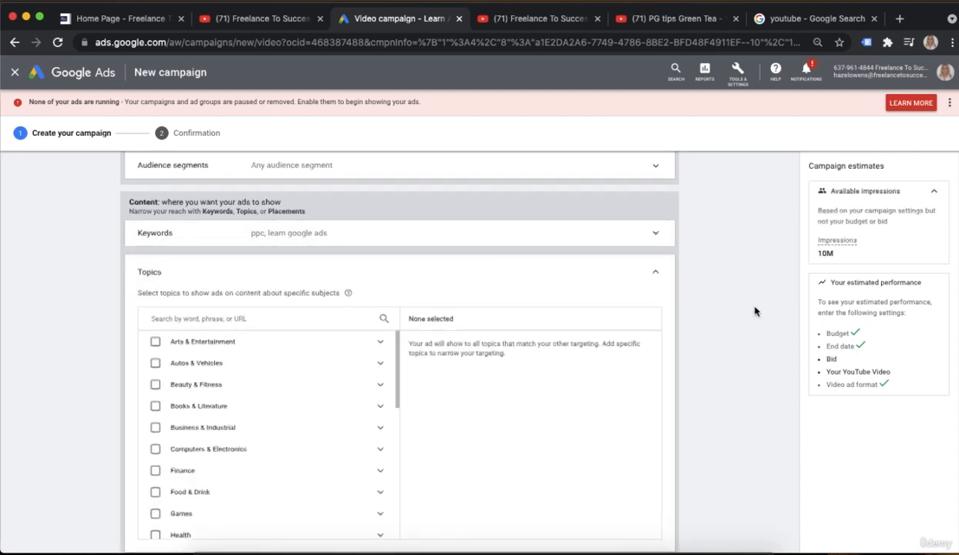
{"action": "scroll", "coordinate": [756, 311], "scroll_direction": "down", "scroll_amount": 2}
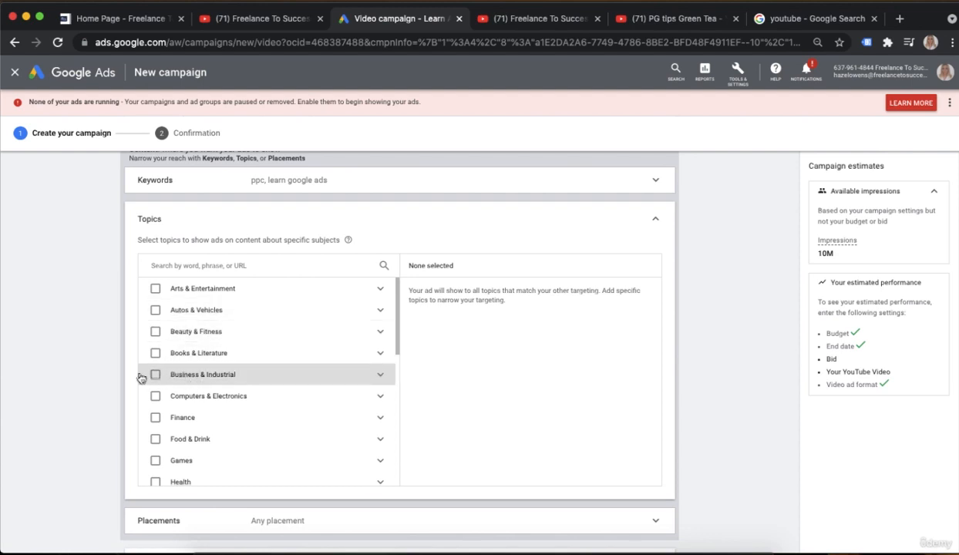
{"action": "left_click", "coordinate": [210, 374]}
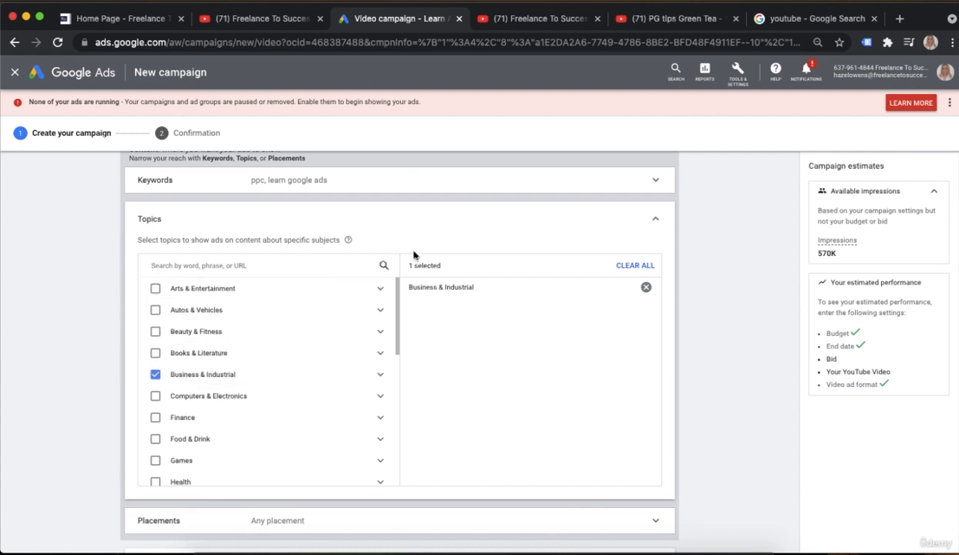
{"action": "left_click", "coordinate": [652, 224]}
{"action": "scroll", "coordinate": [422, 222], "scroll_direction": "up", "scroll_amount": 5}
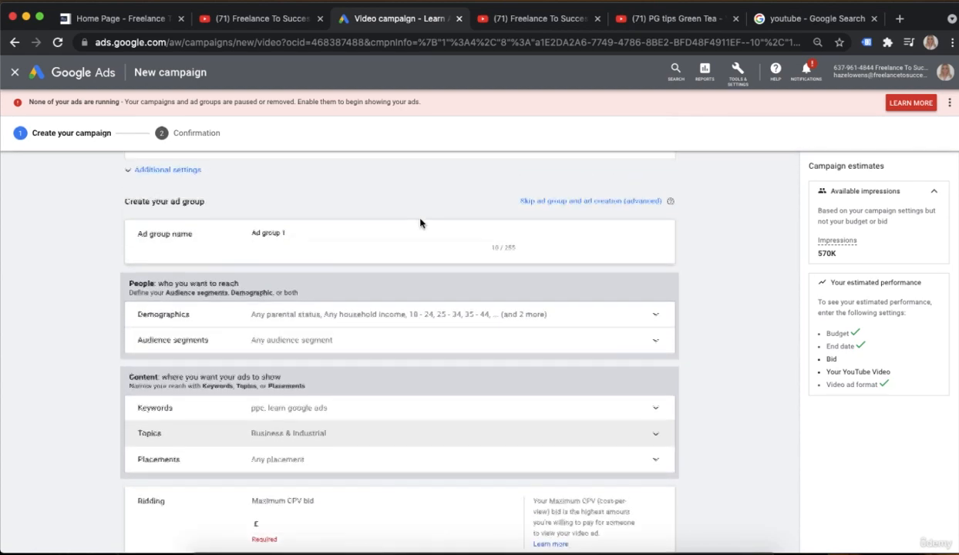
- Set the ad group's maximum CPV bid to £2.00
{"action": "scroll", "coordinate": [721, 330], "scroll_direction": "down", "scroll_amount": 1}
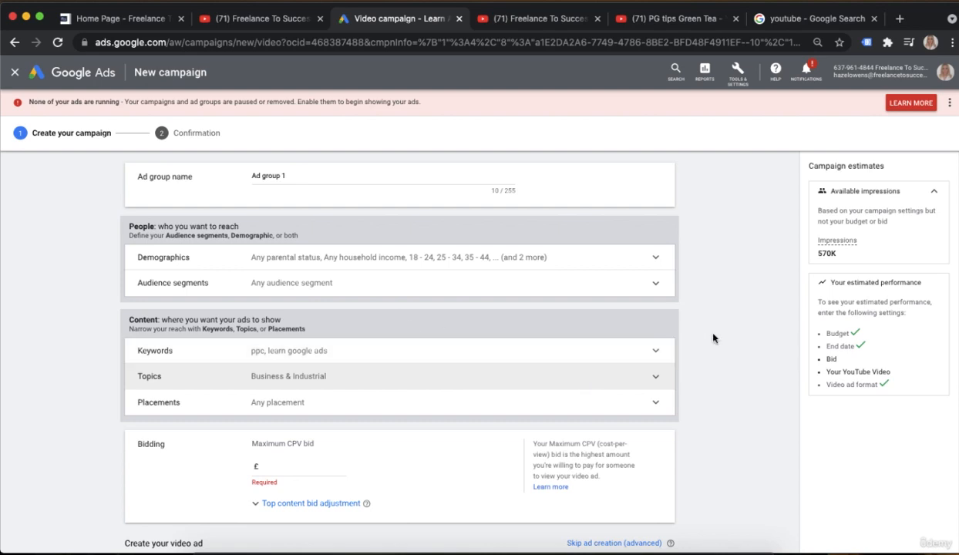
{"action": "scroll", "coordinate": [713, 337], "scroll_direction": "down", "scroll_amount": 4}
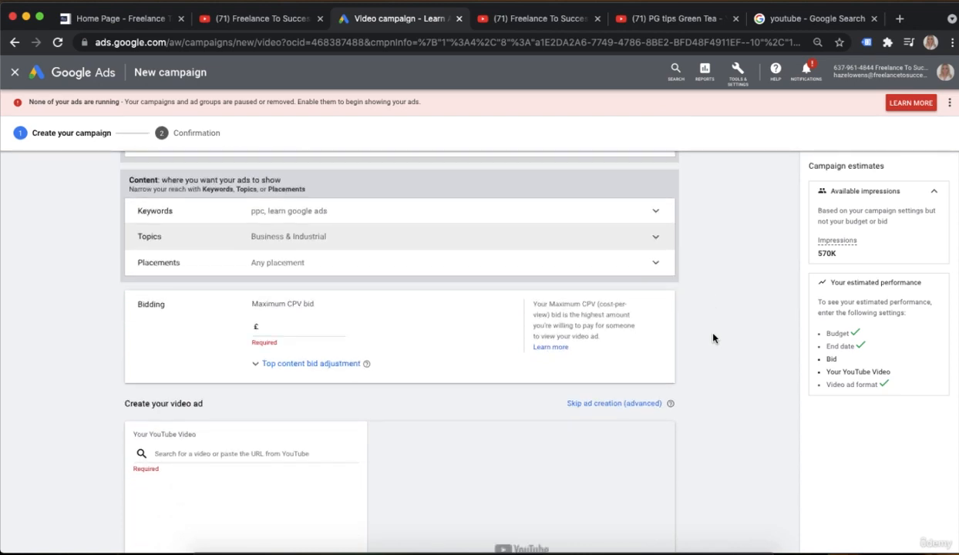
{"action": "scroll", "coordinate": [713, 338], "scroll_direction": "down", "scroll_amount": 1}
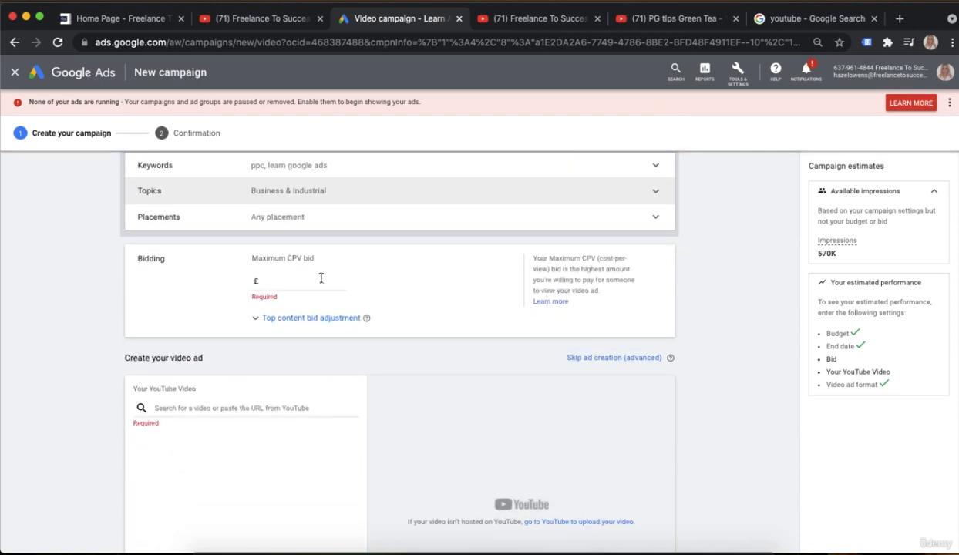
{"action": "left_click", "coordinate": [321, 279]}
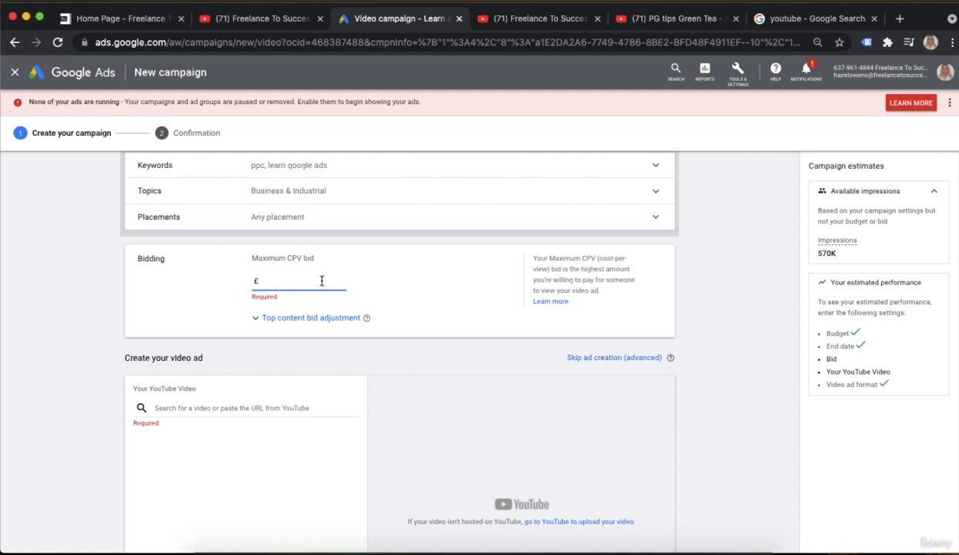
{"action": "type", "text": "2.00"}
{"action": "left_click", "coordinate": [392, 286]}
{"action": "scroll", "coordinate": [459, 321], "scroll_direction": "down", "scroll_amount": 1}
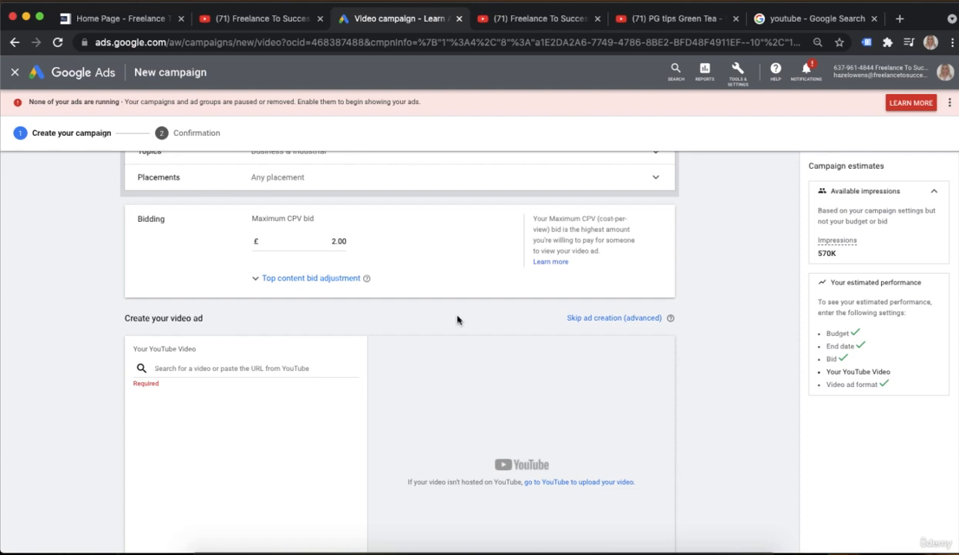
{"action": "left_click", "coordinate": [325, 241]}
{"action": "scroll", "coordinate": [365, 245], "scroll_direction": "up", "scroll_amount": 1}
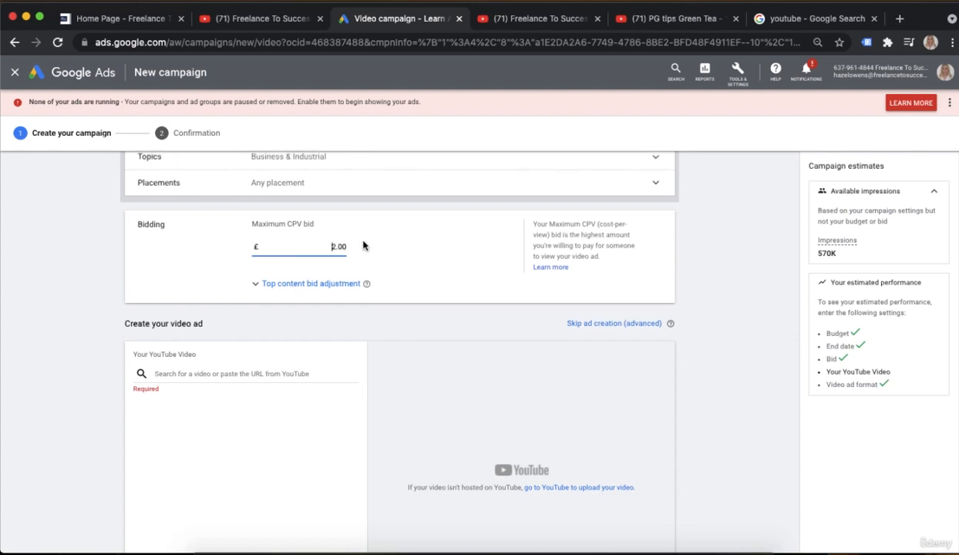
{"action": "scroll", "coordinate": [425, 249], "scroll_direction": "down", "scroll_amount": 3}
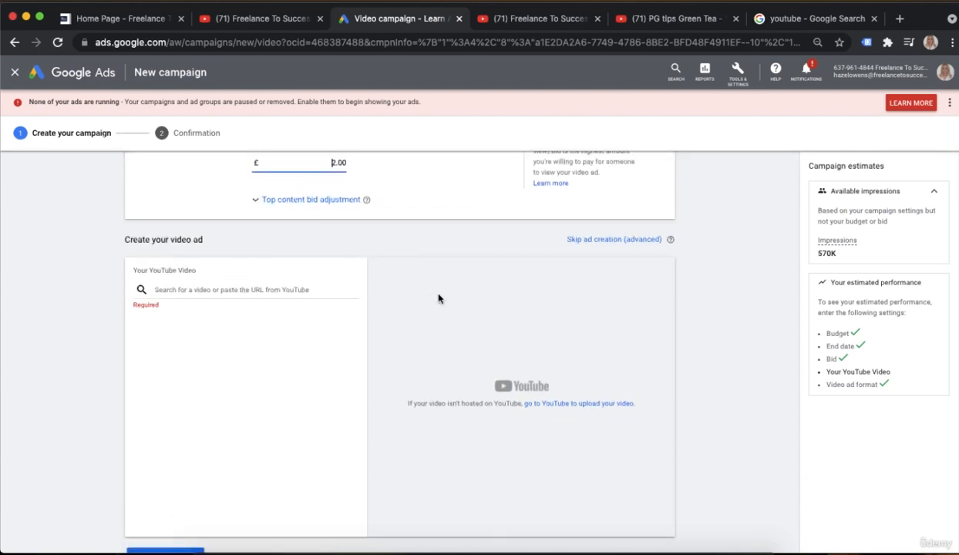
{"action": "scroll", "coordinate": [437, 300], "scroll_direction": "down", "scroll_amount": 5}
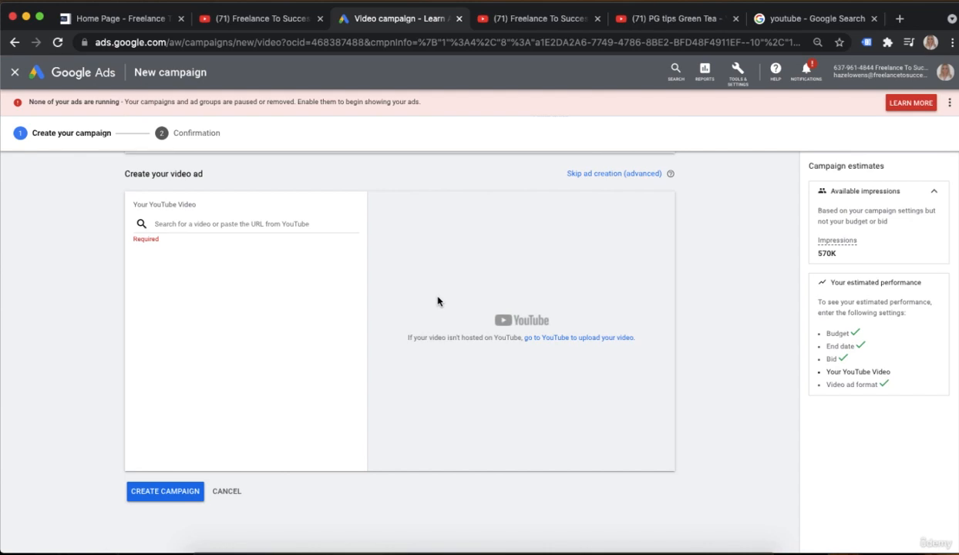
{"action": "left_click", "coordinate": [249, 225]}
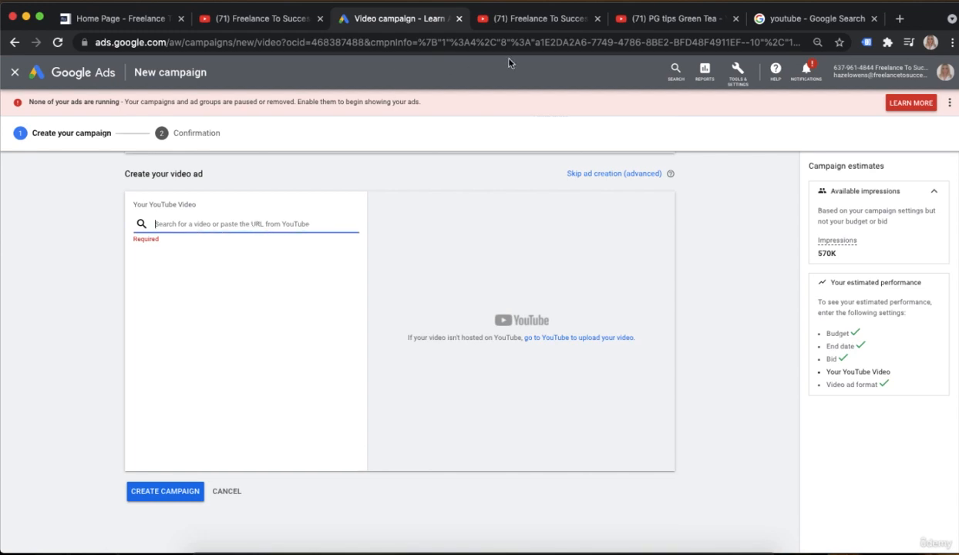
{"action": "left_click_drag", "start_coordinate": [514, 18], "coordinate": [699, 24]}
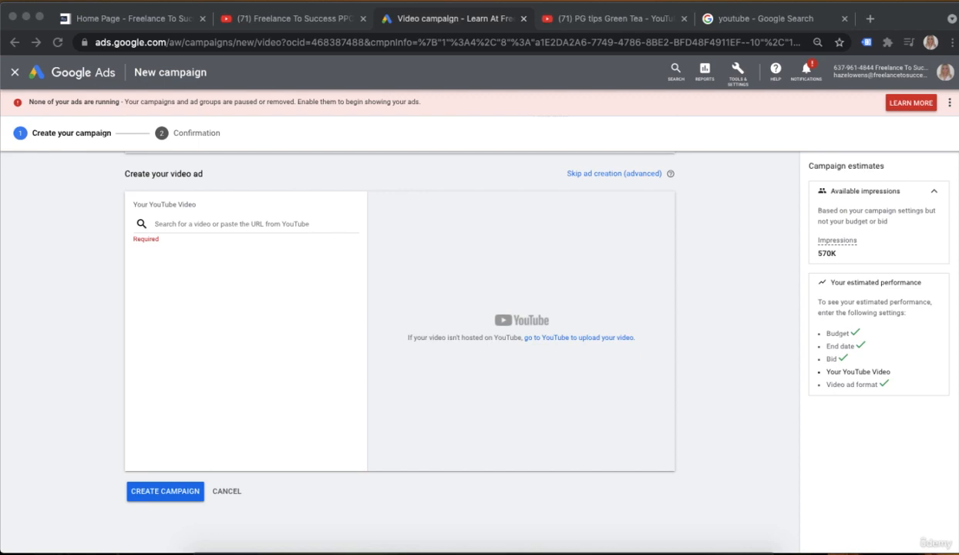
{"action": "left_click", "coordinate": [245, 225]}
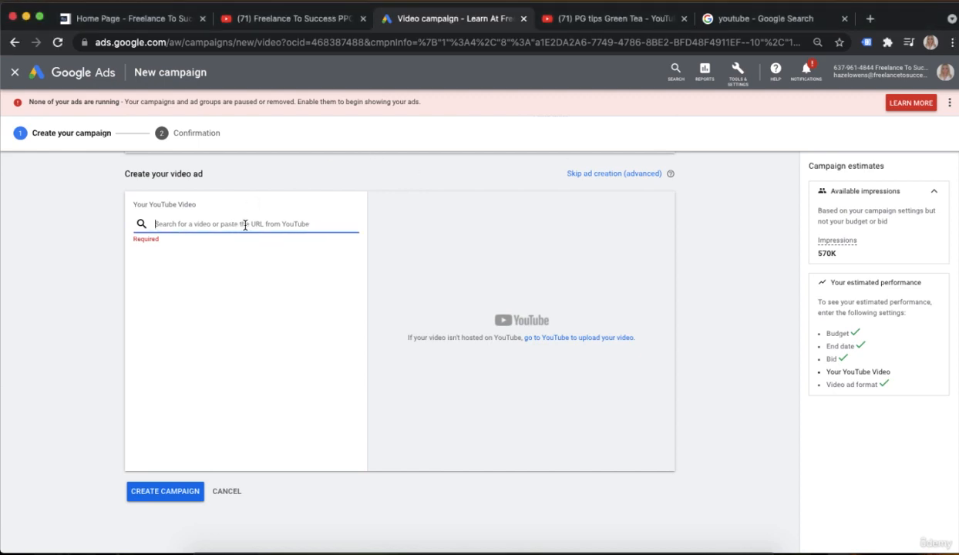
{"action": "type", "text": "https://www.youtube.com/watch?v=Mr66dfxrAIU&ab_channel=FreelanceToSuccessPPCTutor"}
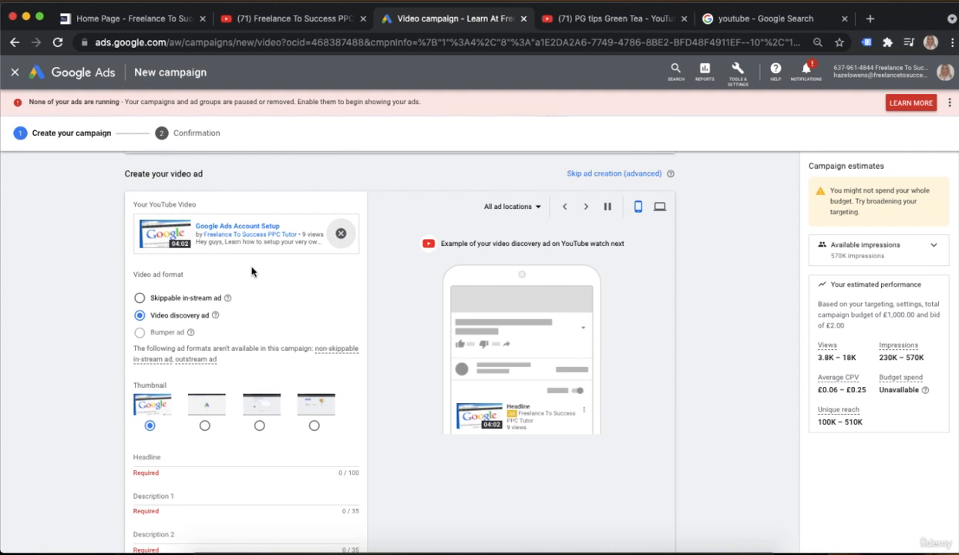
- Set the video ad format to Skippable in-stream ad
{"action": "scroll", "coordinate": [255, 267], "scroll_direction": "down", "scroll_amount": 1}
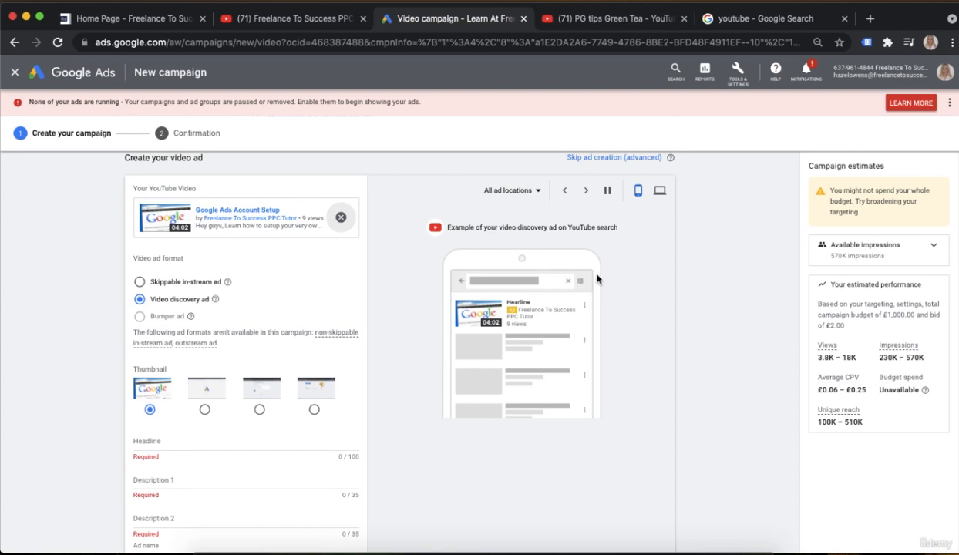
{"action": "left_click", "coordinate": [169, 282]}
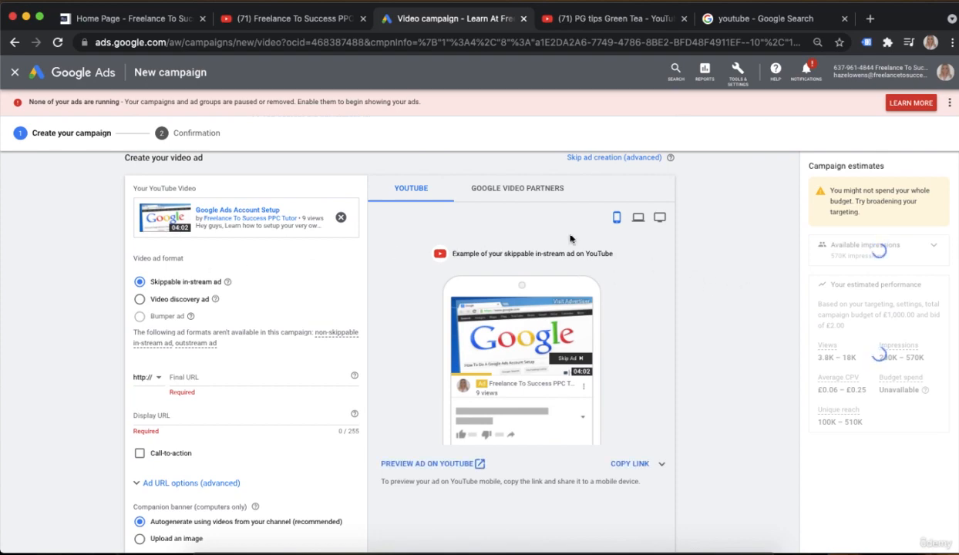
{"action": "scroll", "coordinate": [566, 236], "scroll_direction": "up", "scroll_amount": 1}
{"action": "scroll", "coordinate": [566, 236], "scroll_direction": "down", "scroll_amount": 1}
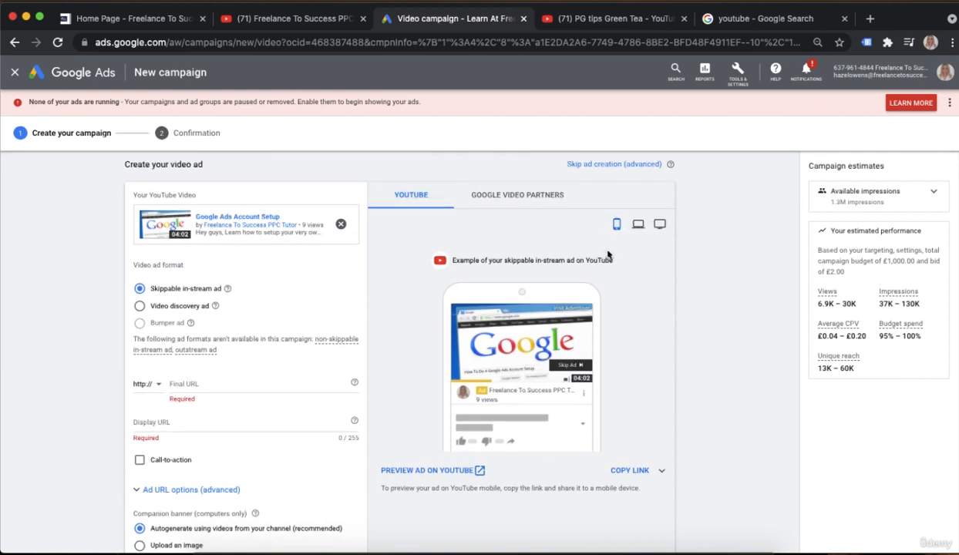
- Preview the skippable in-stream ad on computer, TV and mobile, and look over the ad's remaining fields
{"action": "left_click", "coordinate": [639, 228]}
{"action": "left_click", "coordinate": [659, 227]}
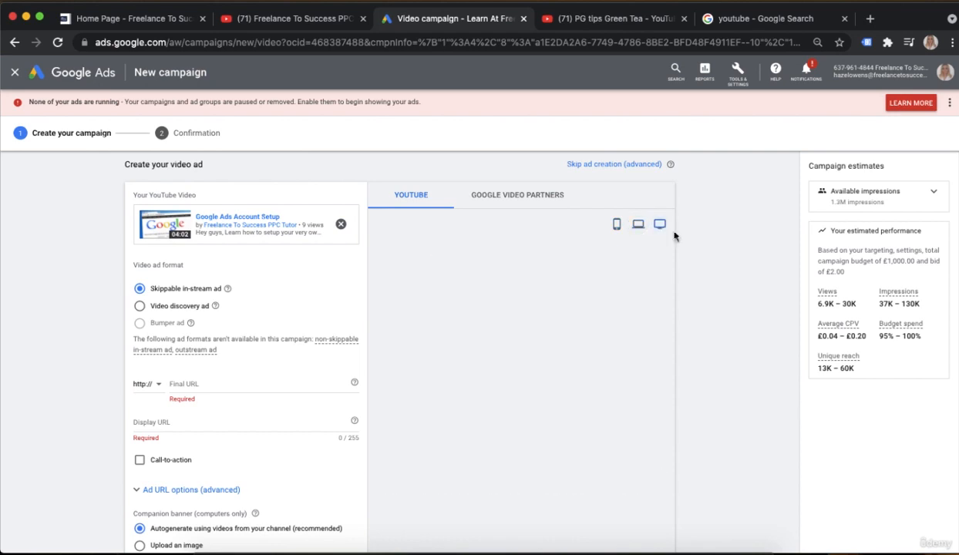
{"action": "left_click", "coordinate": [617, 224]}
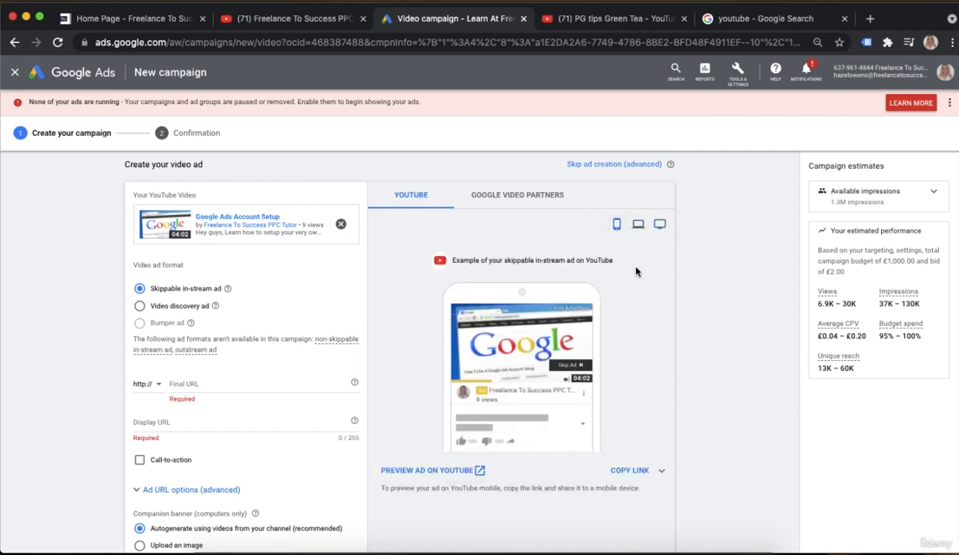
{"action": "scroll", "coordinate": [379, 287], "scroll_direction": "down", "scroll_amount": 1}
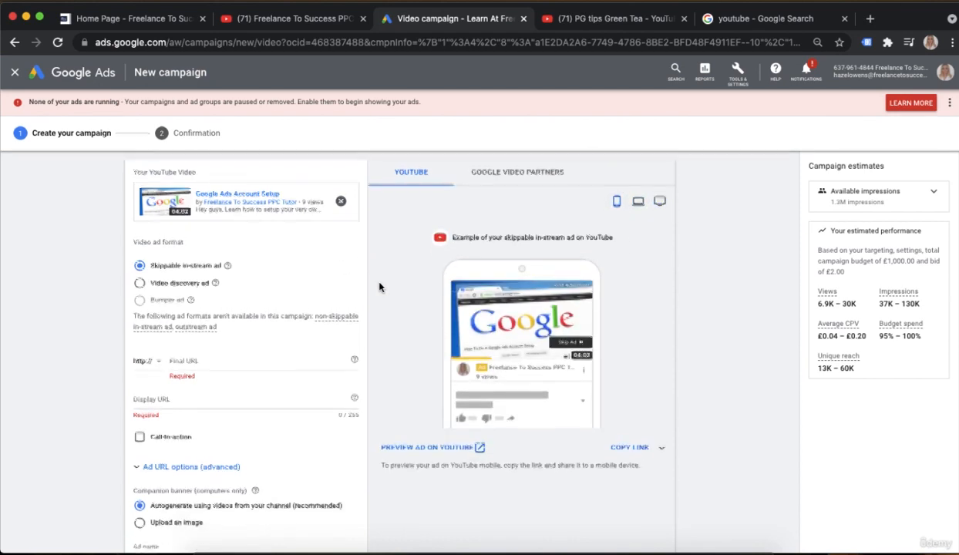
{"action": "scroll", "coordinate": [379, 287], "scroll_direction": "up", "scroll_amount": 2}
{"action": "scroll", "coordinate": [379, 287], "scroll_direction": "down", "scroll_amount": 2}
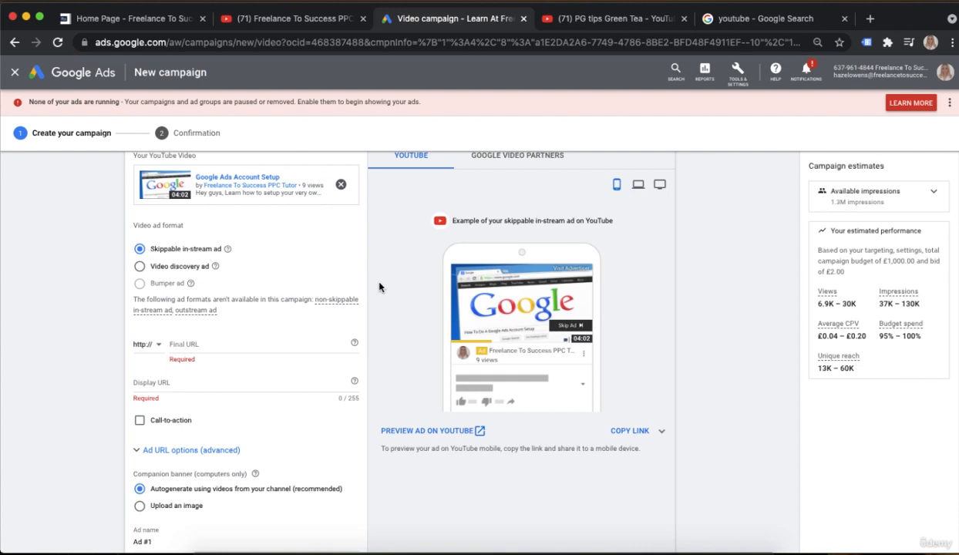
{"action": "scroll", "coordinate": [379, 287], "scroll_direction": "down", "scroll_amount": 1}
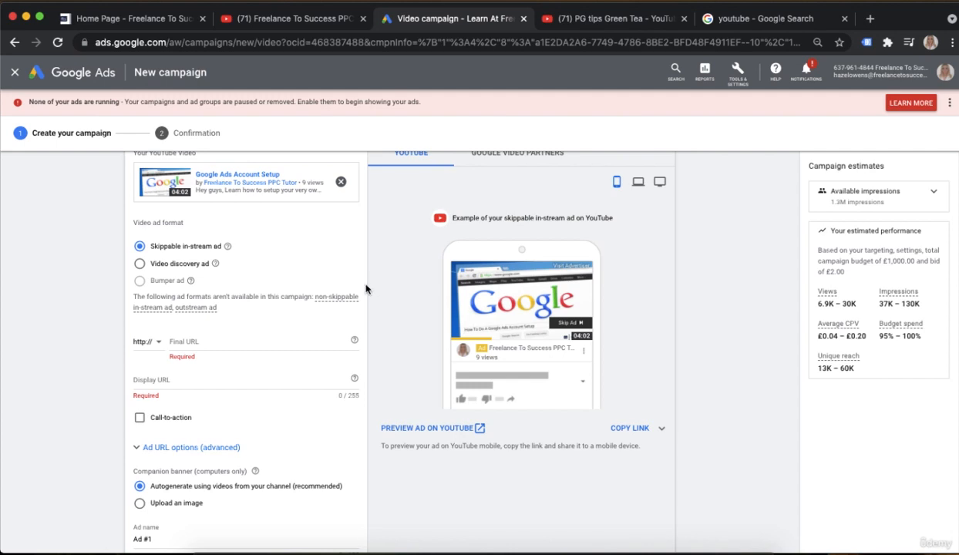
- Enable the ad's call-to-action and set its text to "Book Now"
{"action": "left_click", "coordinate": [139, 417]}
{"action": "scroll", "coordinate": [205, 423], "scroll_direction": "down", "scroll_amount": 1}
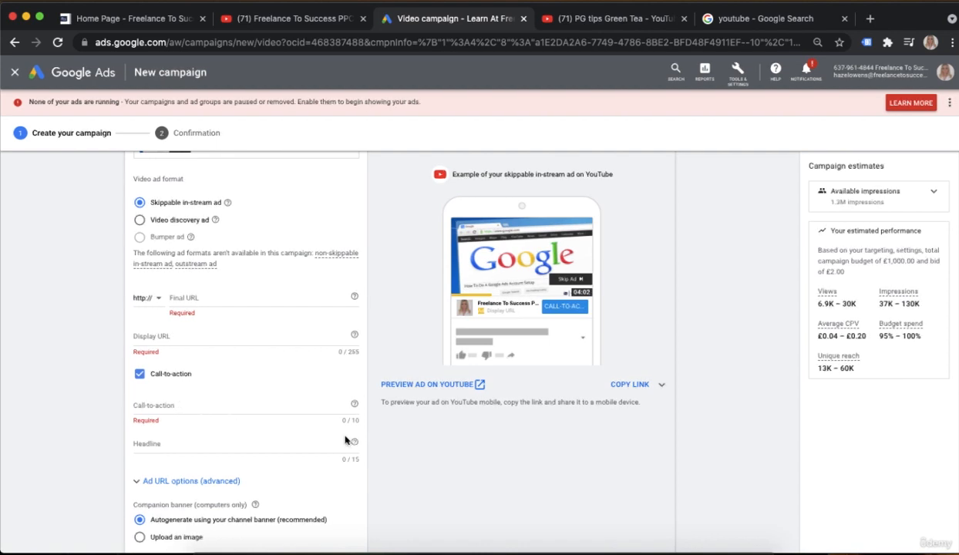
{"action": "left_click", "coordinate": [343, 408]}
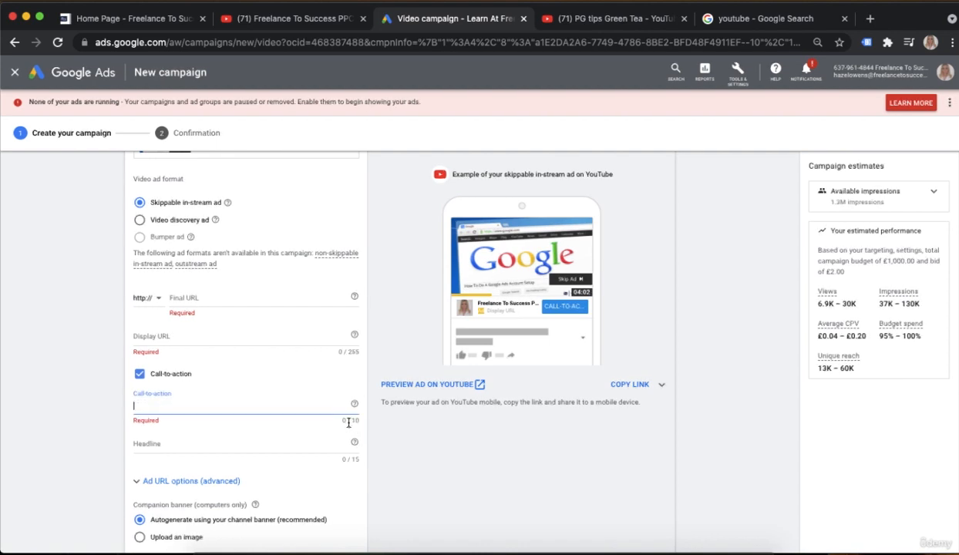
{"action": "left_click", "coordinate": [354, 462]}
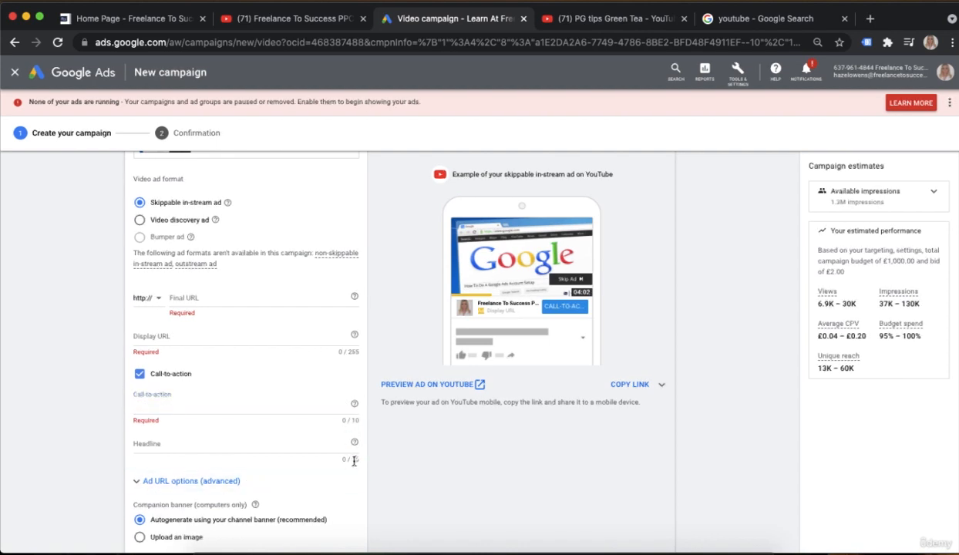
{"action": "left_click_drag", "start_coordinate": [354, 461], "coordinate": [345, 460]}
{"action": "left_click", "coordinate": [258, 407]}
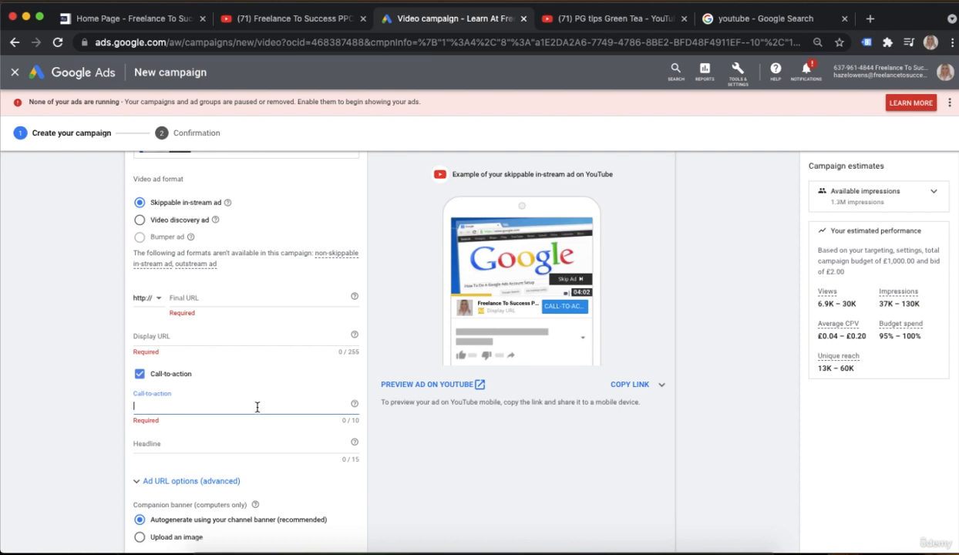
{"action": "type", "text": "Book Nw"}
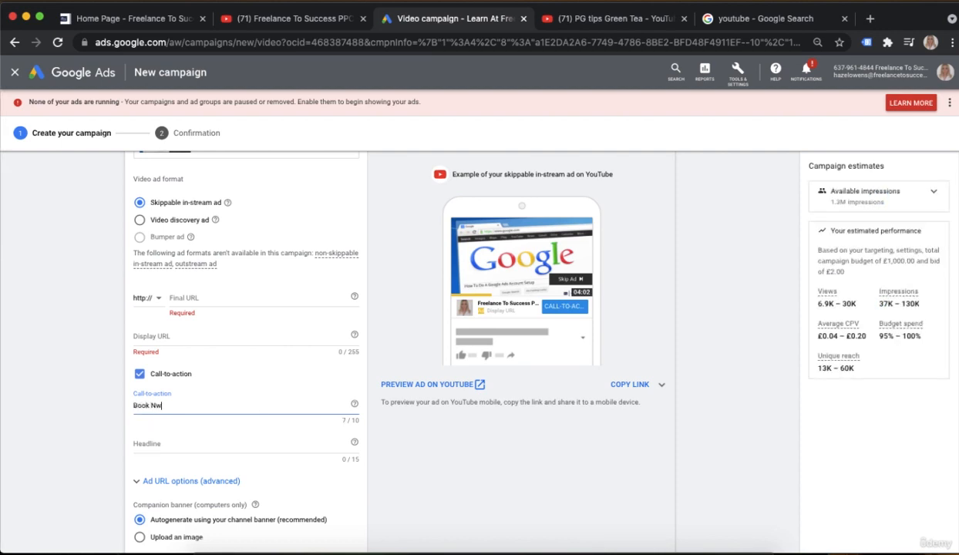
{"action": "key", "text": "BackSpace"}
{"action": "type", "text": "ow"}
- Enter "Learn With F2S" as the call-to-action headline
{"action": "left_click", "coordinate": [209, 435]}
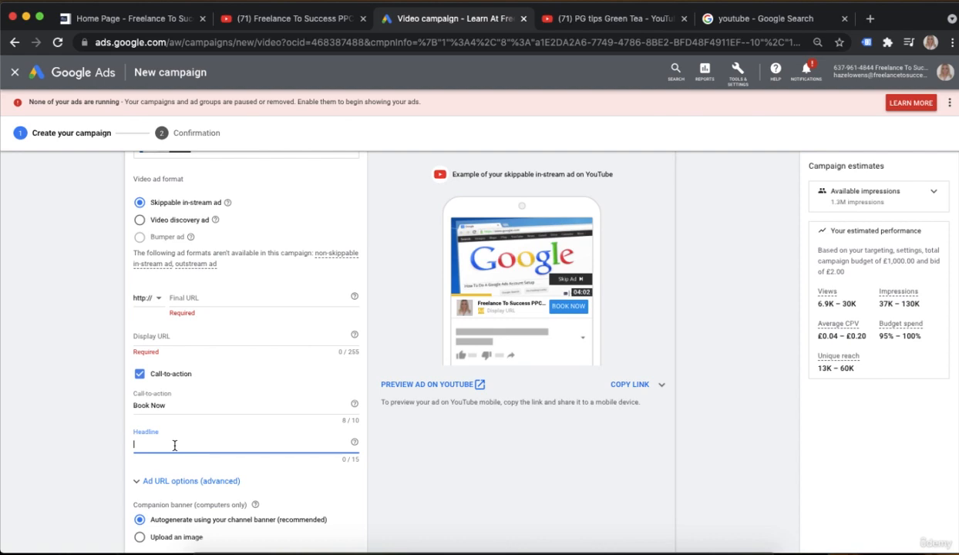
{"action": "type", "text": "Learn "}
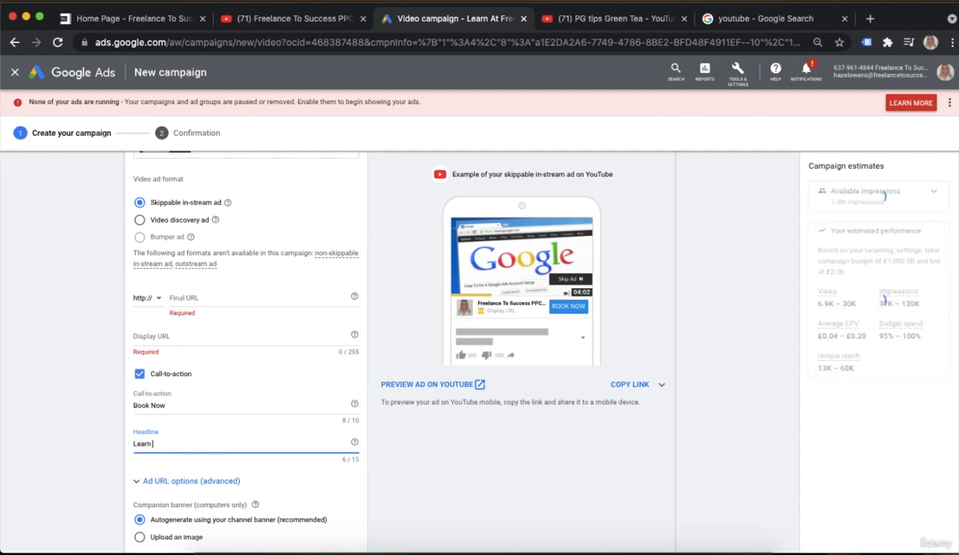
{"action": "type", "text": "With "}
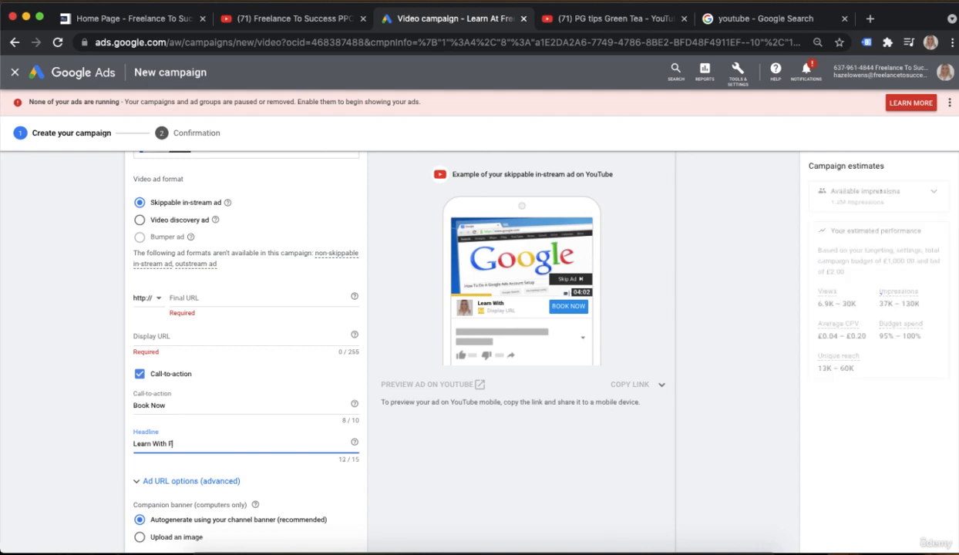
{"action": "type", "text": "F2S"}
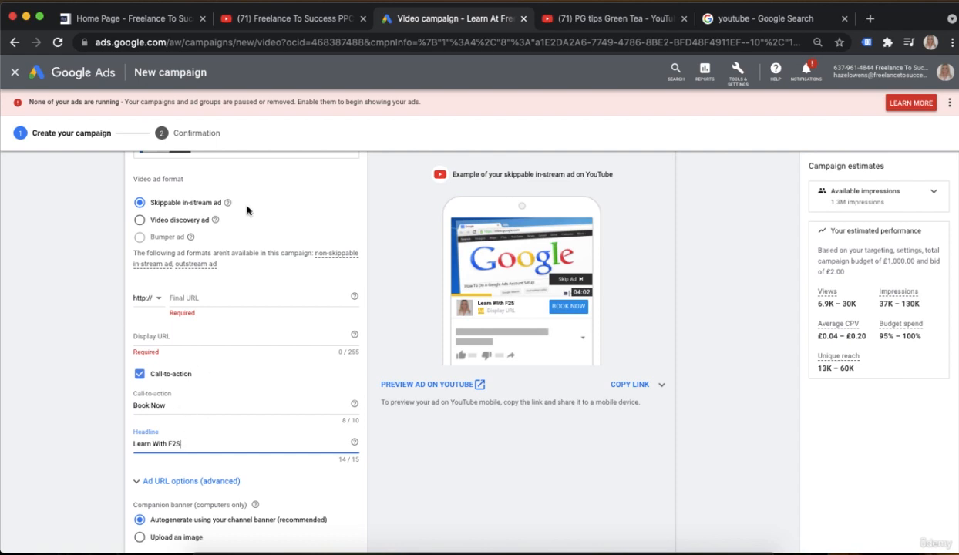
{"action": "left_click", "coordinate": [248, 296]}
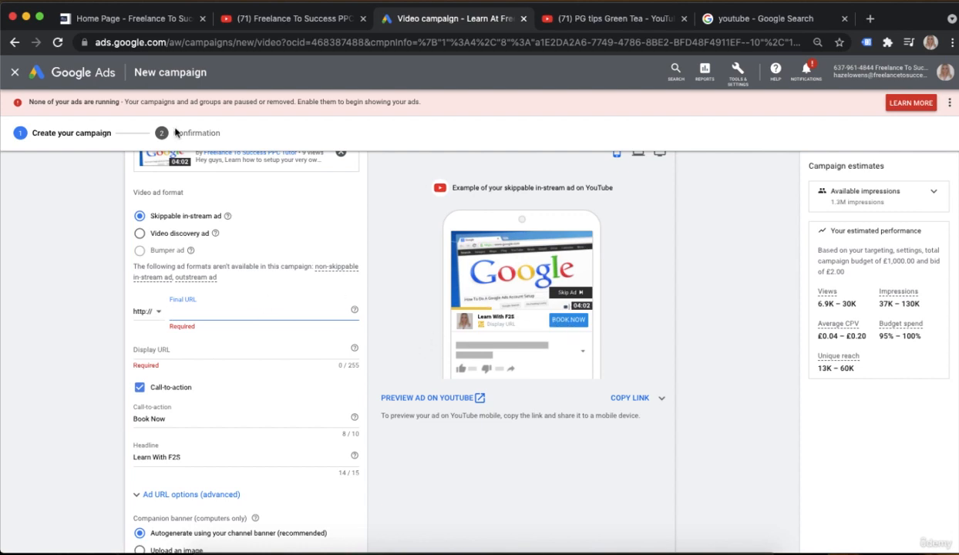
{"action": "left_click", "coordinate": [151, 19]}
{"action": "left_click", "coordinate": [239, 44]}
{"action": "key", "text": "super+c"}
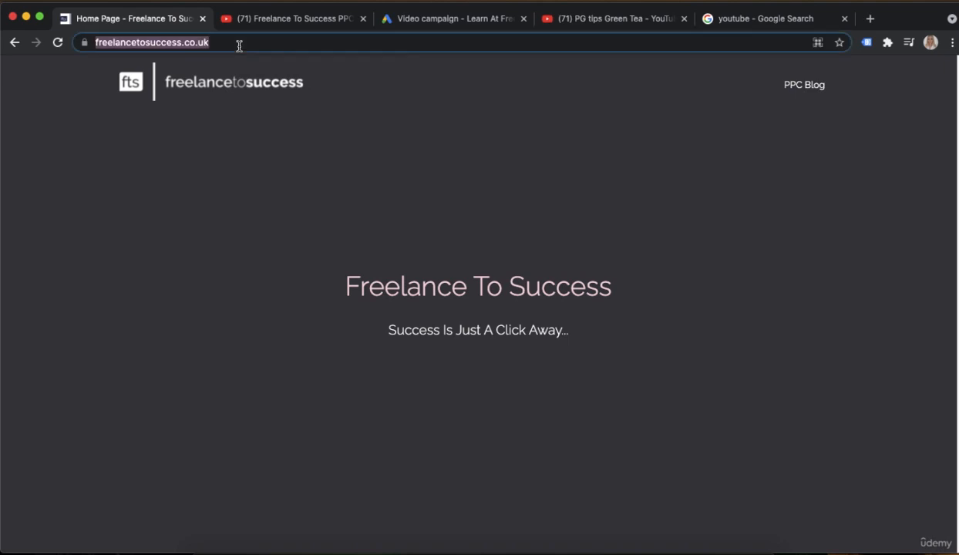
{"action": "left_click", "coordinate": [465, 25]}
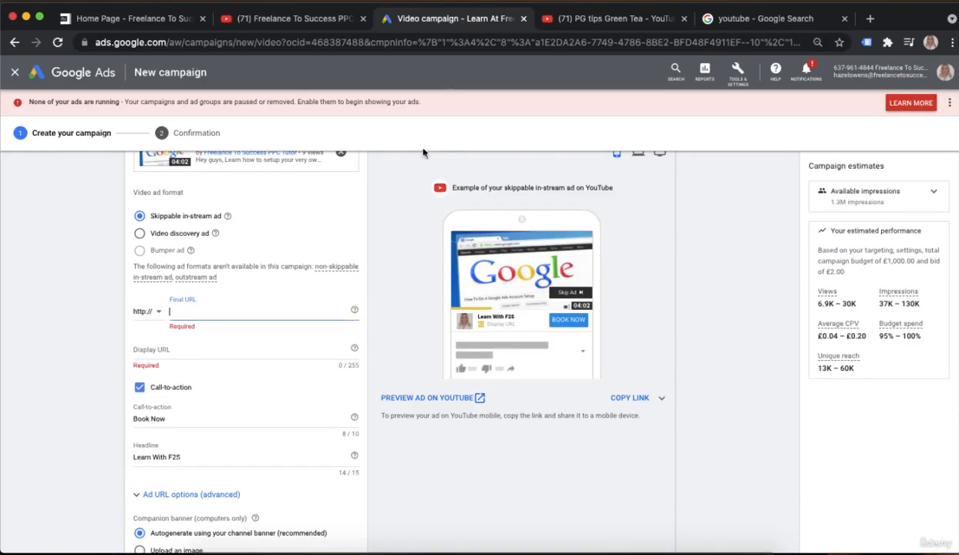
{"action": "key", "text": "super+v"}
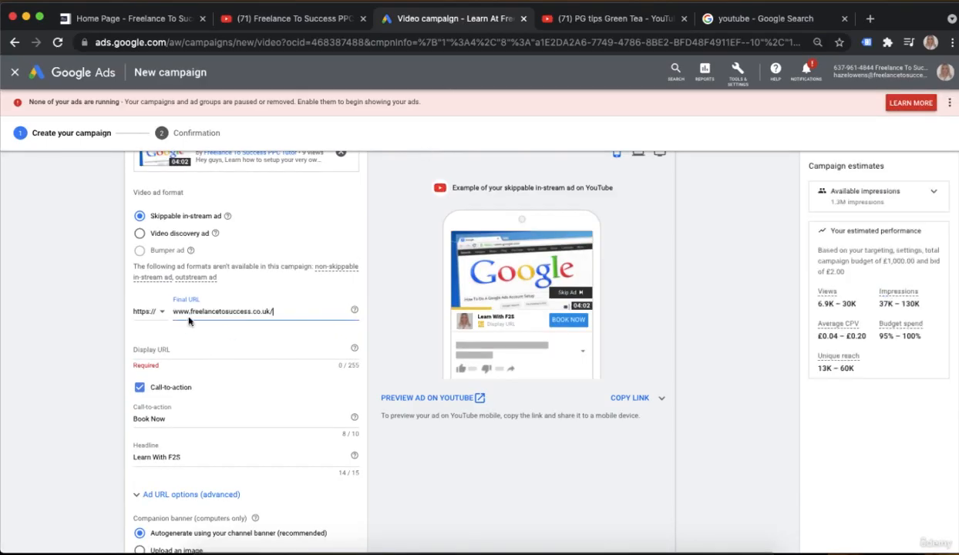
- Paste the website address as the display URL and shorten it to "freelancetosuccess"
{"action": "left_click", "coordinate": [178, 349]}
{"action": "key", "text": "super+v"}
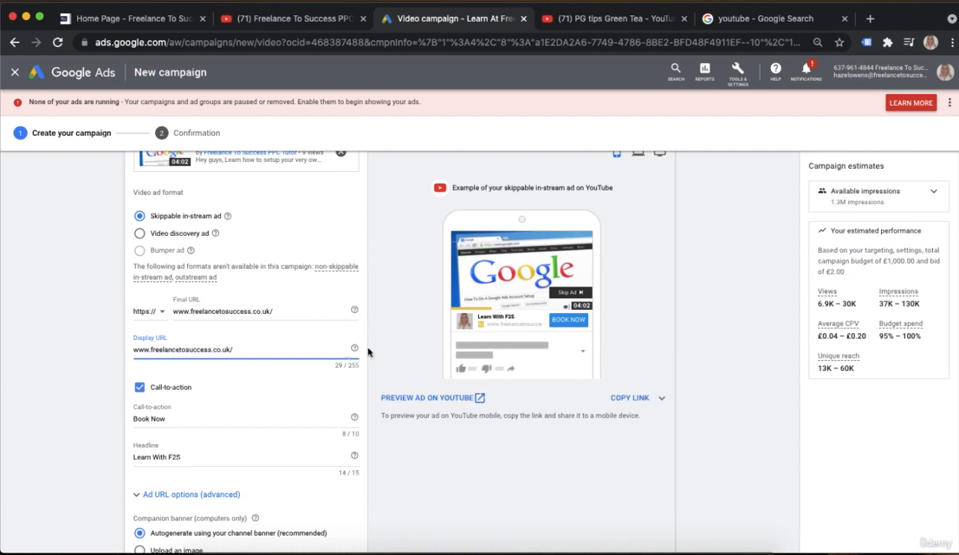
{"action": "left_click_drag", "start_coordinate": [152, 350], "coordinate": [124, 349]}
{"action": "key", "text": "BackSpace"}
{"action": "key", "text": "BackSpace"}
{"action": "key", "text": "BackSpace"}
{"action": "key", "text": "BackSpace"}
{"action": "key", "text": "BackSpace"}
{"action": "key", "text": "BackSpace"}
{"action": "key", "text": "BackSpace"}
{"action": "key", "text": "BackSpace"}
{"action": "left_click", "coordinate": [210, 418]}
{"action": "scroll", "coordinate": [250, 395], "scroll_direction": "down", "scroll_amount": 1}
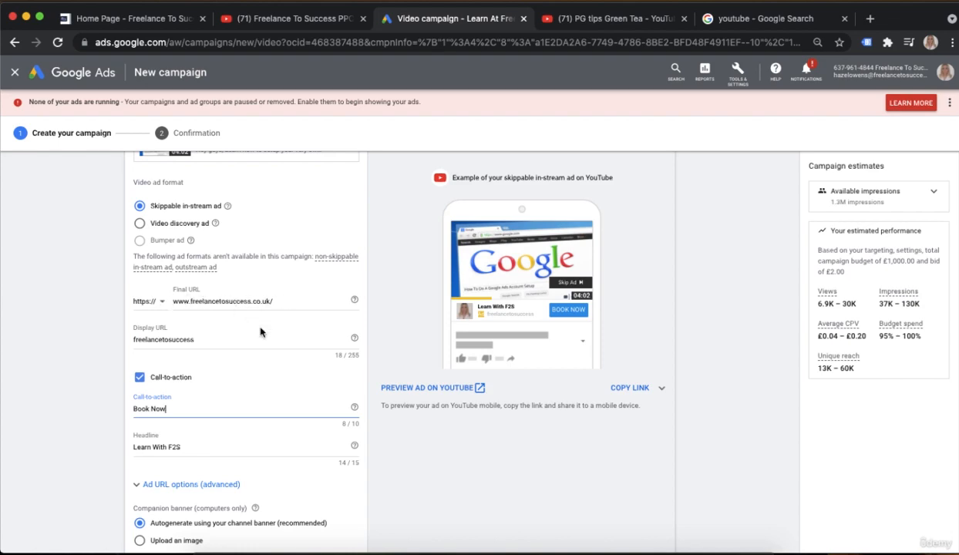
- Review the video ad's format, URLs, call-to-action, companion banner and ad name settings alongside its mobile preview
{"action": "scroll", "coordinate": [260, 332], "scroll_direction": "down", "scroll_amount": 3}
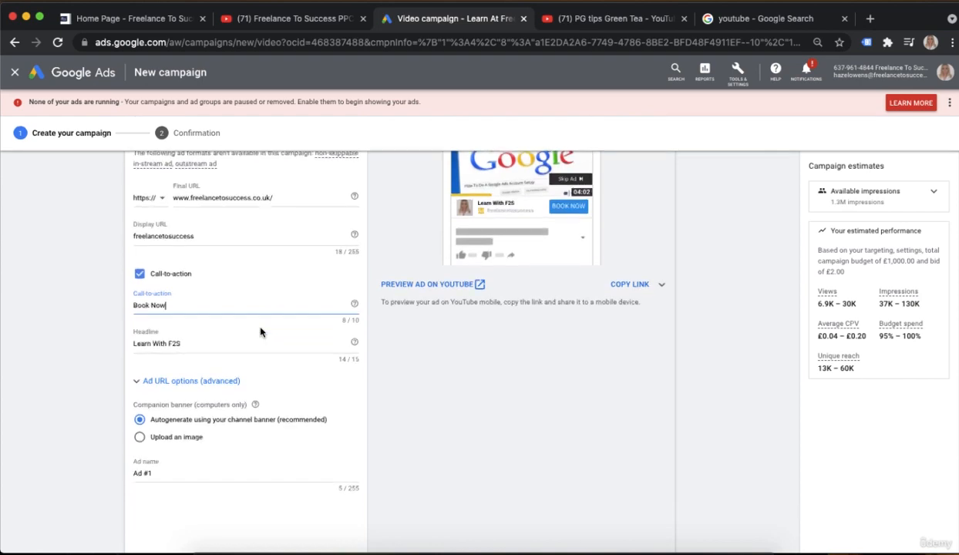
{"action": "scroll", "coordinate": [260, 332], "scroll_direction": "down", "scroll_amount": 3}
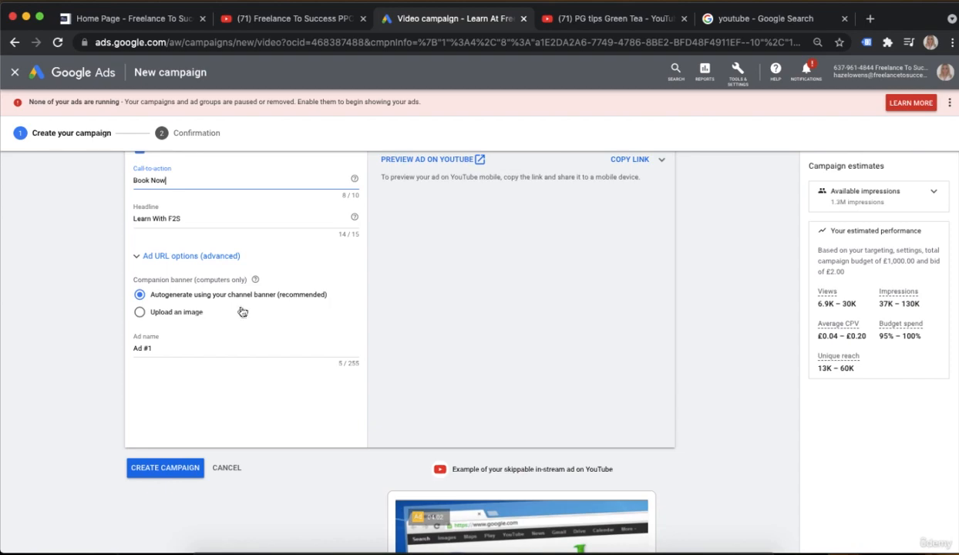
{"action": "scroll", "coordinate": [380, 291], "scroll_direction": "up", "scroll_amount": 5}
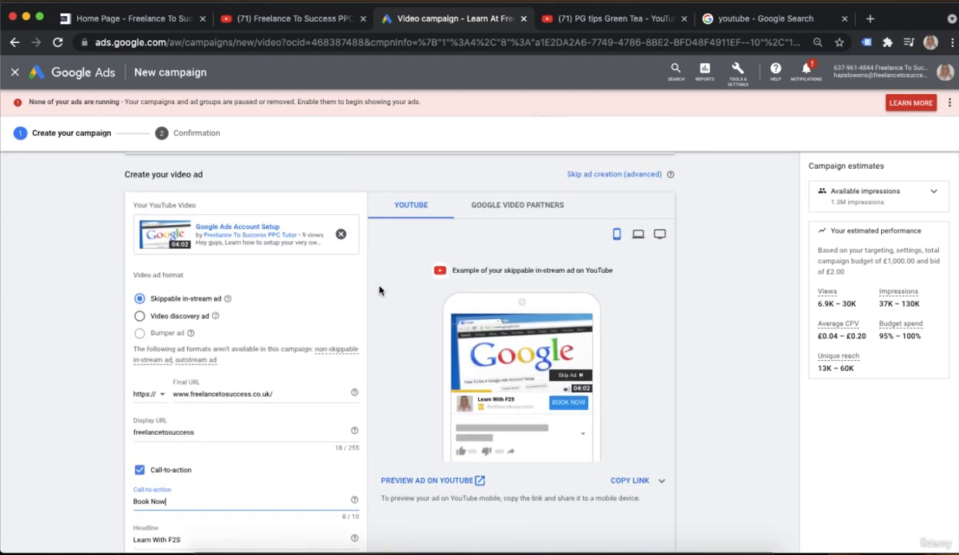
{"action": "scroll", "coordinate": [380, 291], "scroll_direction": "down", "scroll_amount": 1}
{"action": "scroll", "coordinate": [380, 290], "scroll_direction": "up", "scroll_amount": 1}
{"action": "scroll", "coordinate": [380, 291], "scroll_direction": "down", "scroll_amount": 1}
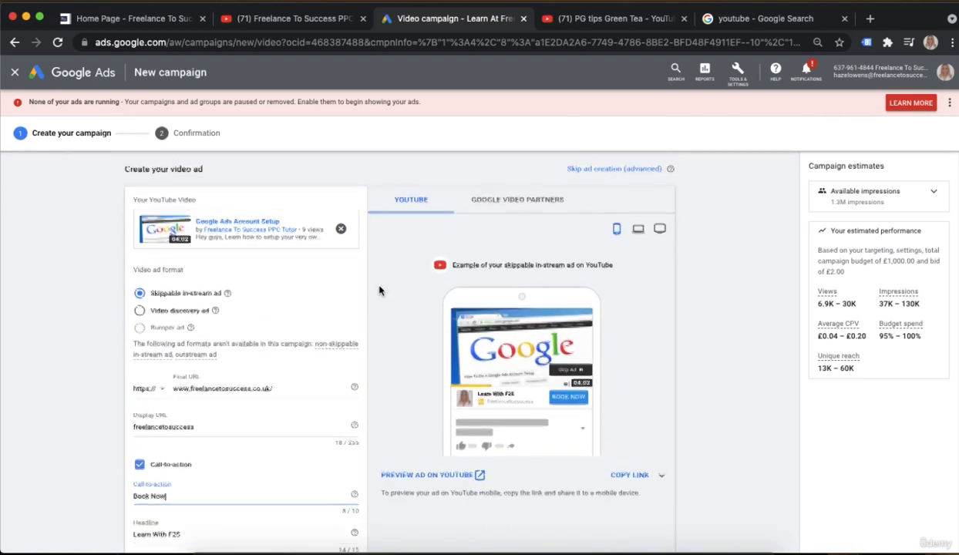
{"action": "scroll", "coordinate": [380, 291], "scroll_direction": "down", "scroll_amount": 1}
{"action": "scroll", "coordinate": [380, 290], "scroll_direction": "down", "scroll_amount": 1}
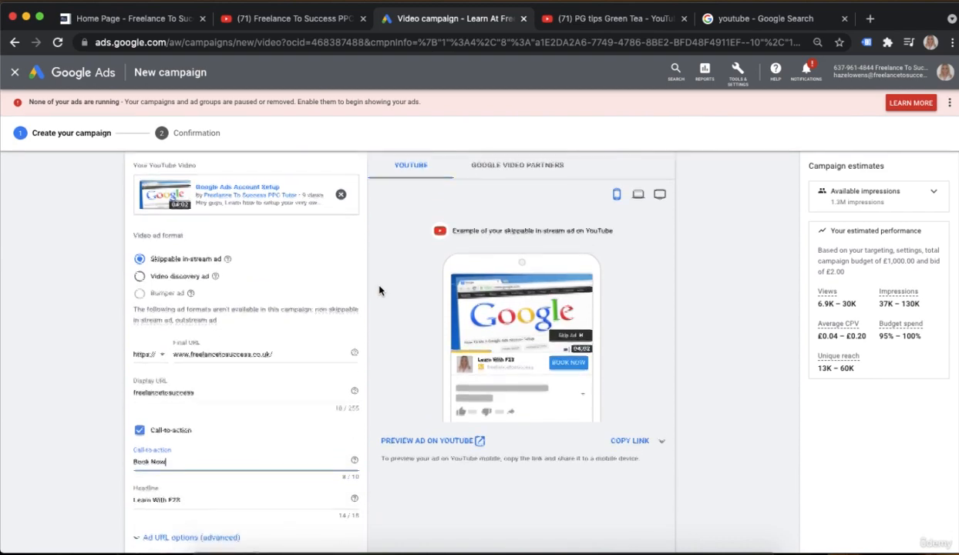
{"action": "scroll", "coordinate": [356, 330], "scroll_direction": "down", "scroll_amount": 2}
{"action": "scroll", "coordinate": [356, 330], "scroll_direction": "down", "scroll_amount": 3}
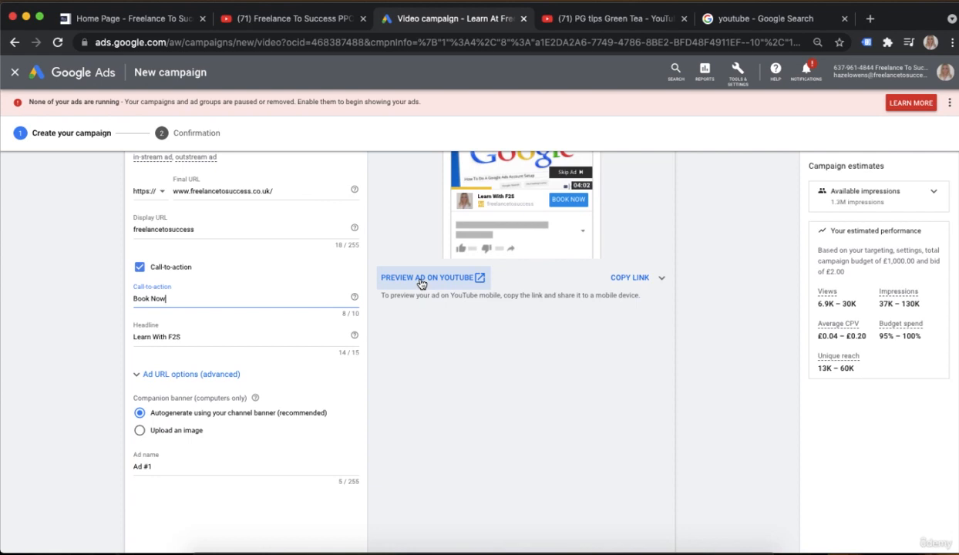
- Preview the ad on YouTube, pause its playback and return to the campaign form
{"action": "left_click", "coordinate": [421, 284]}
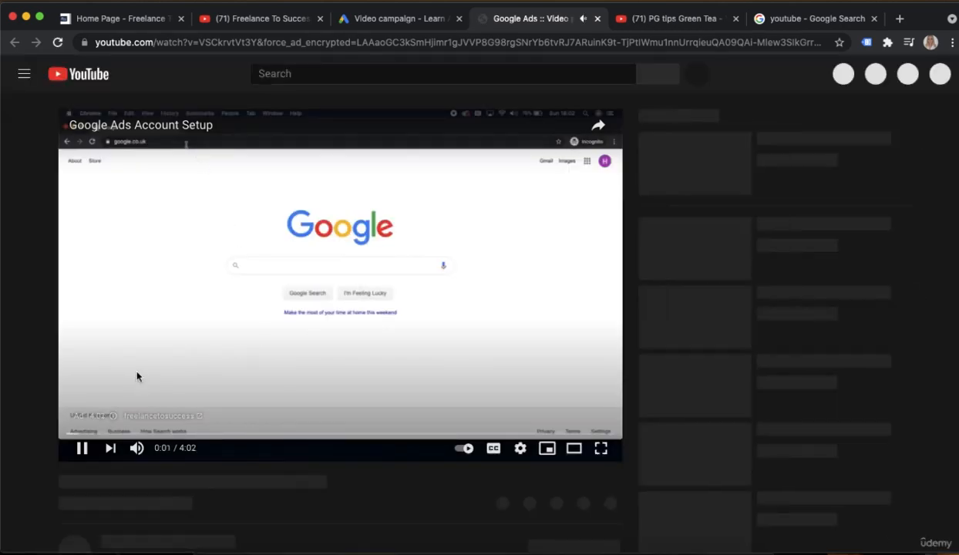
{"action": "left_click", "coordinate": [75, 449]}
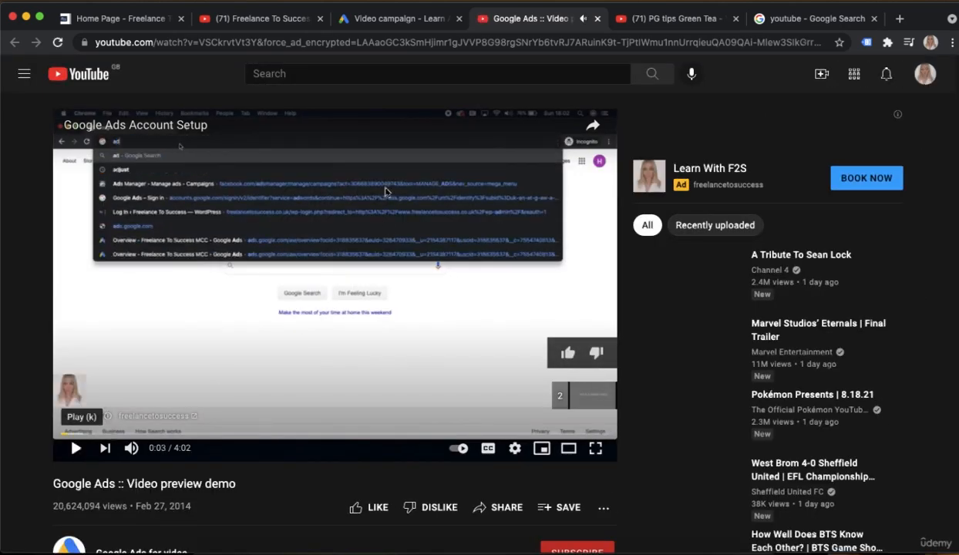
{"action": "left_click", "coordinate": [381, 22]}
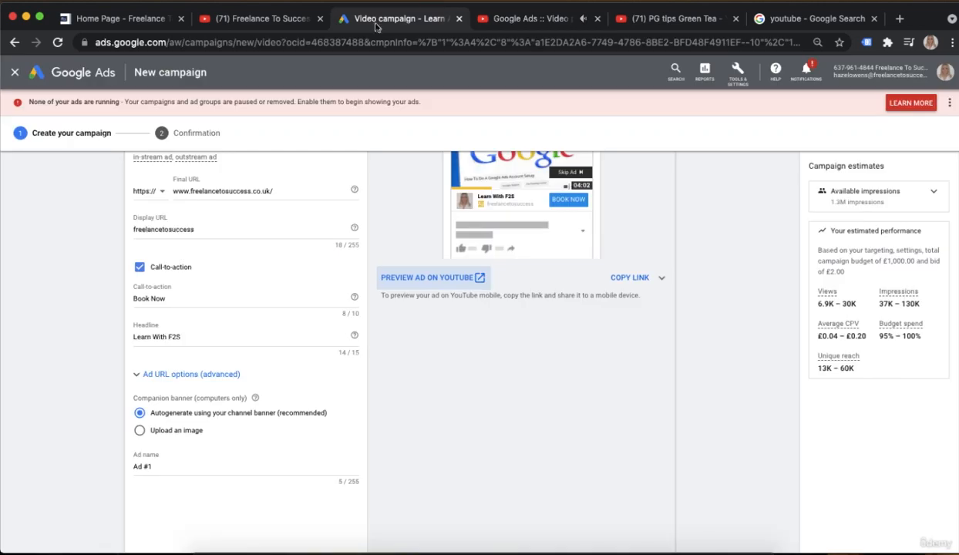
- Rename the ad as "Book Now Learn with F2S"
{"action": "scroll", "coordinate": [313, 293], "scroll_direction": "down", "scroll_amount": 2}
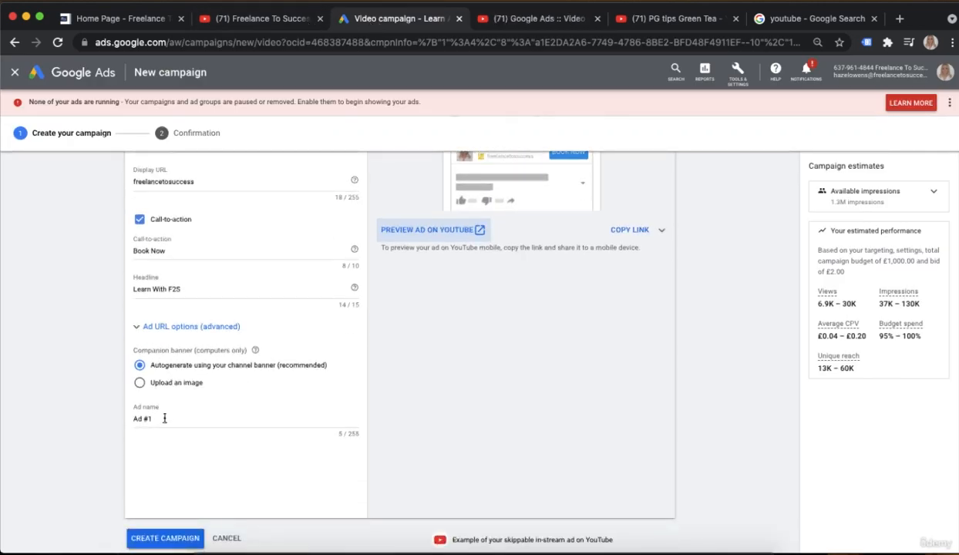
{"action": "left_click", "coordinate": [193, 421]}
{"action": "left_click_drag", "start_coordinate": [168, 421], "coordinate": [123, 419]}
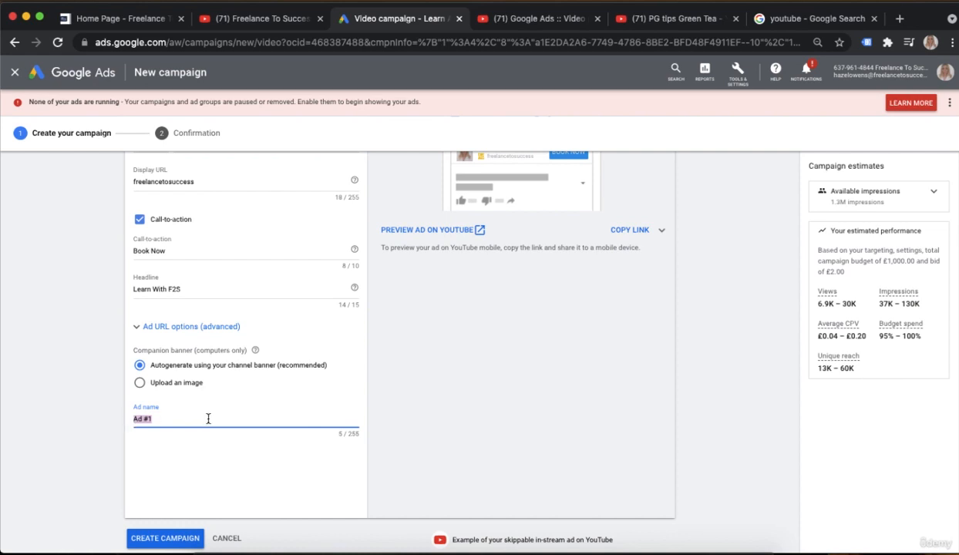
{"action": "left_click", "coordinate": [247, 420]}
{"action": "scroll", "coordinate": [273, 420], "scroll_direction": "down", "scroll_amount": 1}
{"action": "scroll", "coordinate": [272, 419], "scroll_direction": "down", "scroll_amount": 1}
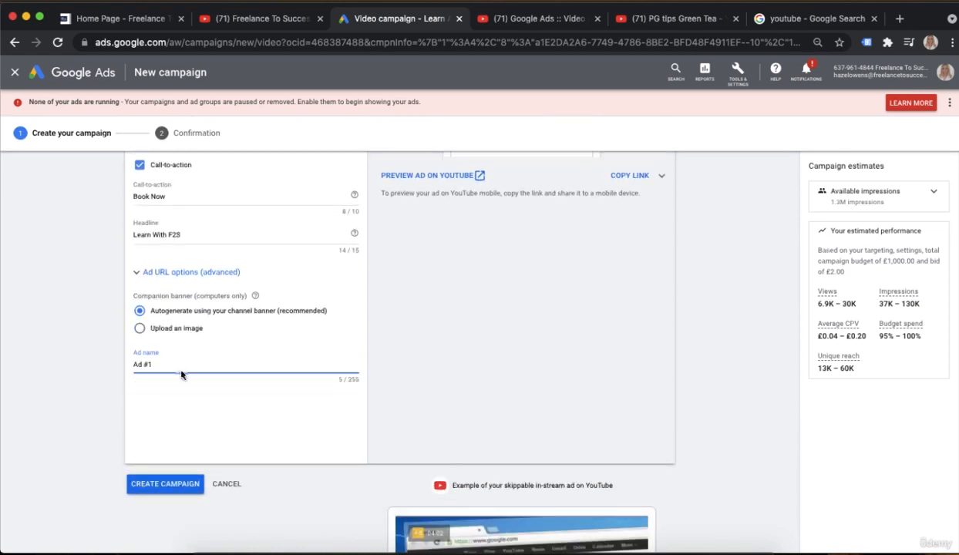
{"action": "left_click_drag", "start_coordinate": [181, 370], "coordinate": [127, 366]}
{"action": "type", "text": "Book Now /"}
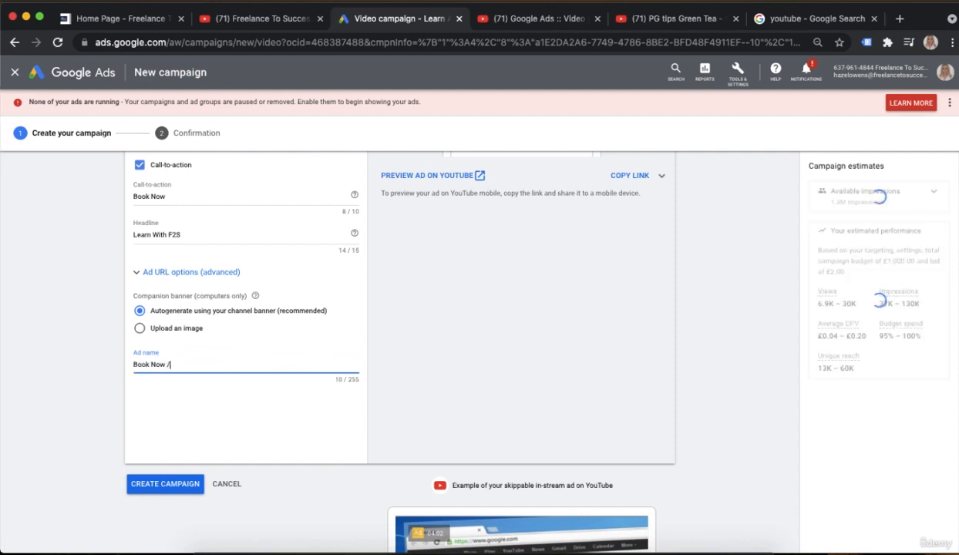
{"action": "key", "text": "BackSpace"}
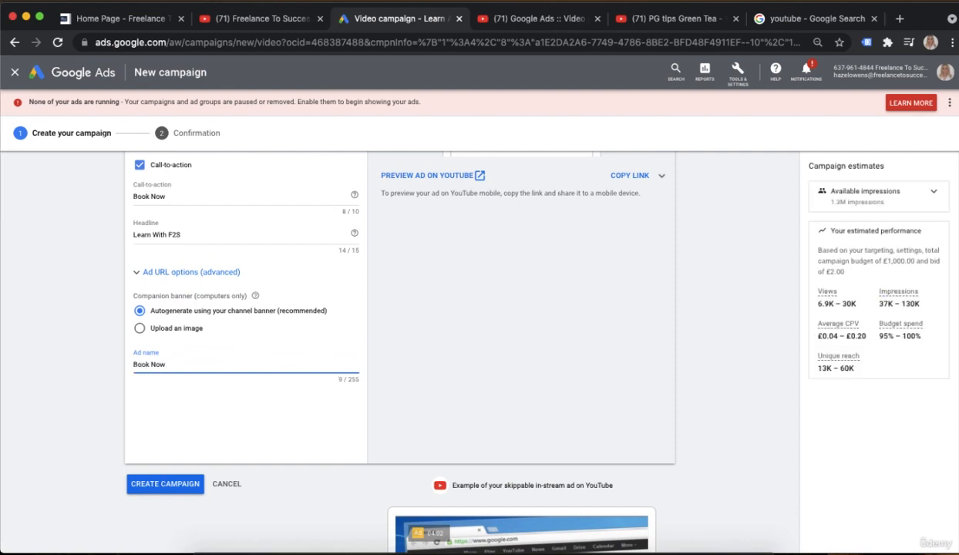
{"action": "type", "text": "Le"}
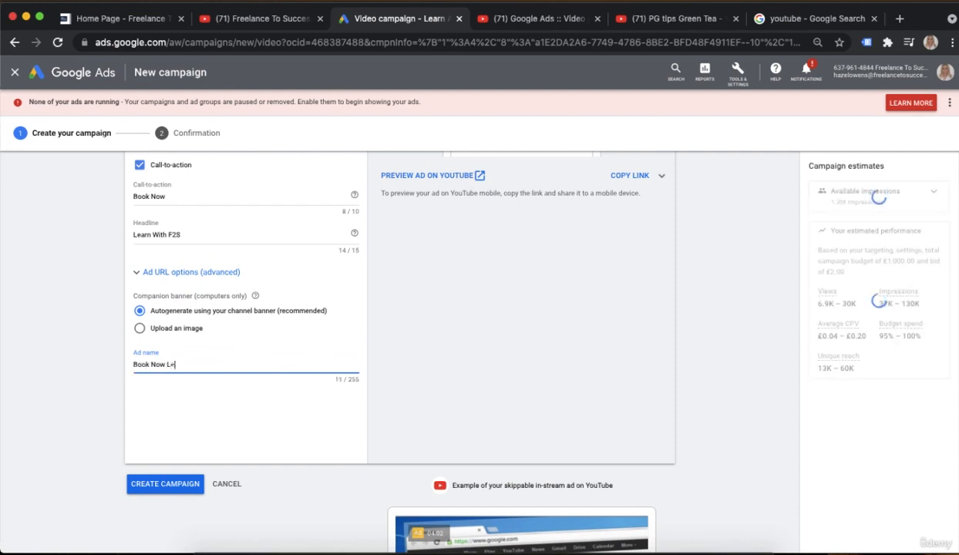
{"action": "type", "text": "arn with F2S"}
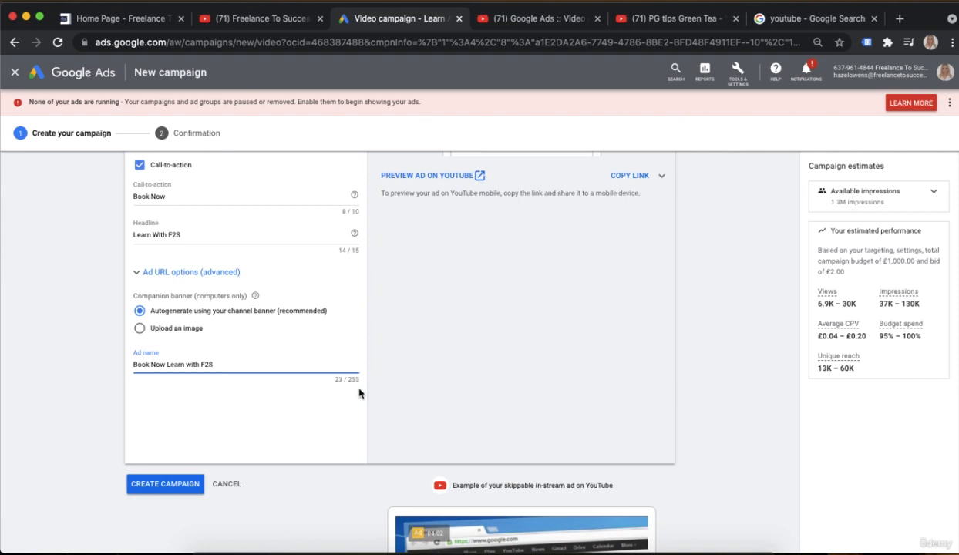
{"action": "scroll", "coordinate": [359, 393], "scroll_direction": "down", "scroll_amount": 3}
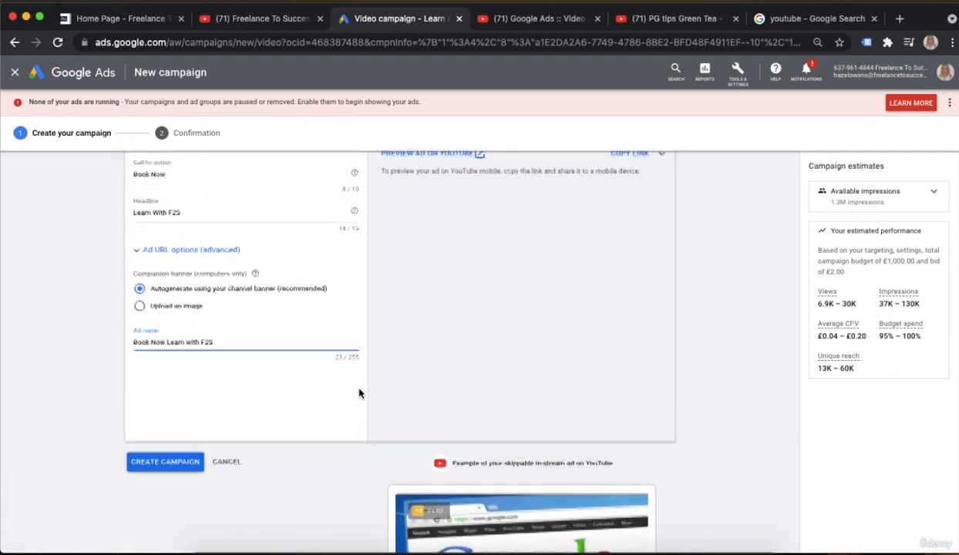
{"action": "scroll", "coordinate": [359, 393], "scroll_direction": "up", "scroll_amount": 5}
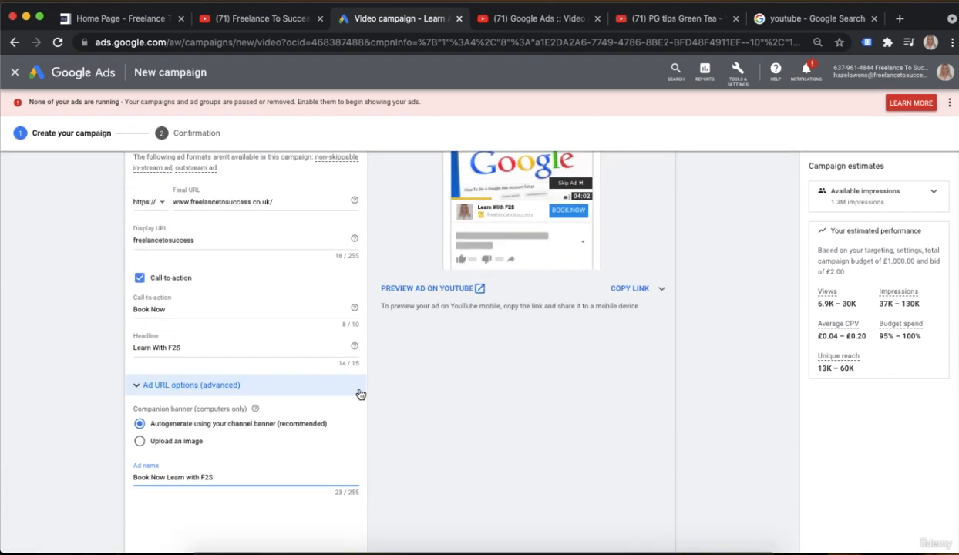
{"action": "scroll", "coordinate": [409, 388], "scroll_direction": "down", "scroll_amount": 3}
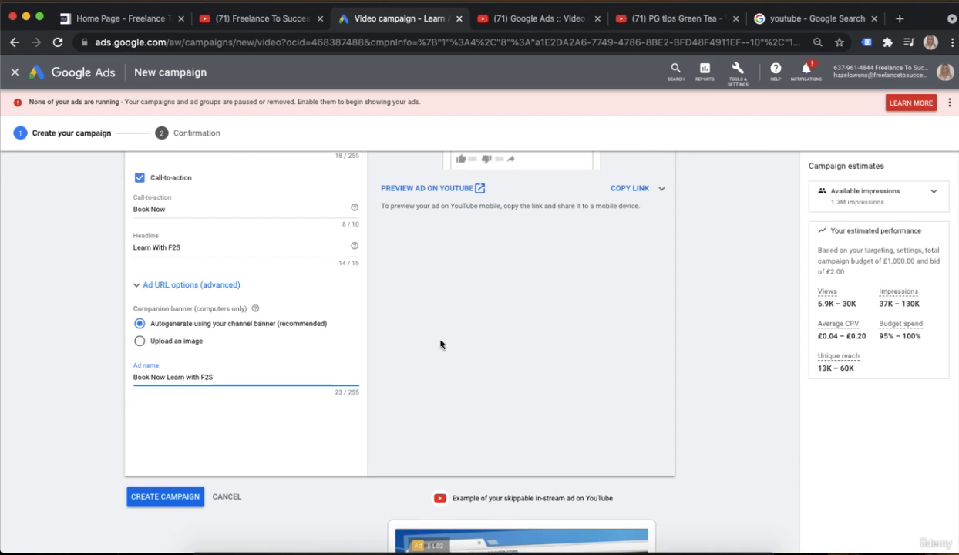
- Switch to the open PG tips Green Tea video on YouTube and select its web address
{"action": "left_click", "coordinate": [671, 23]}
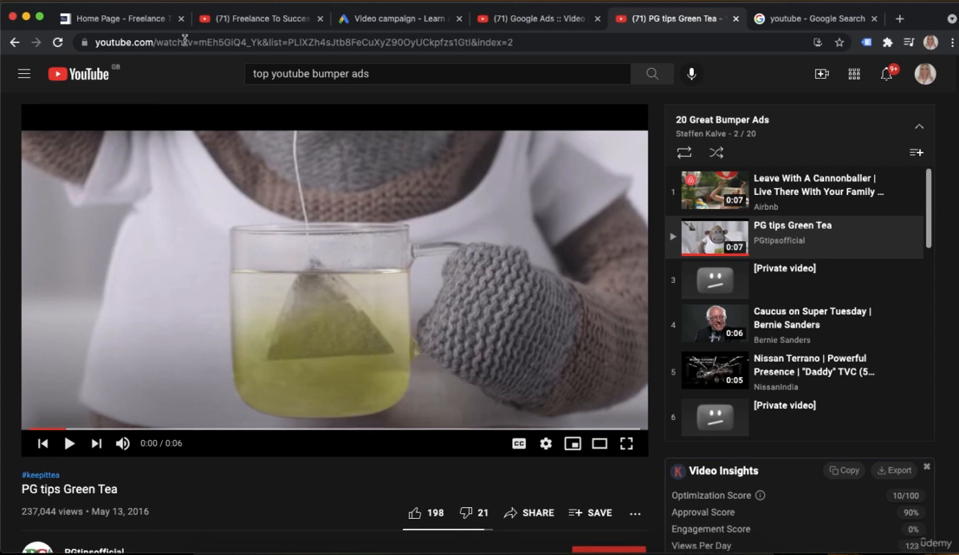
{"action": "left_click", "coordinate": [232, 42]}
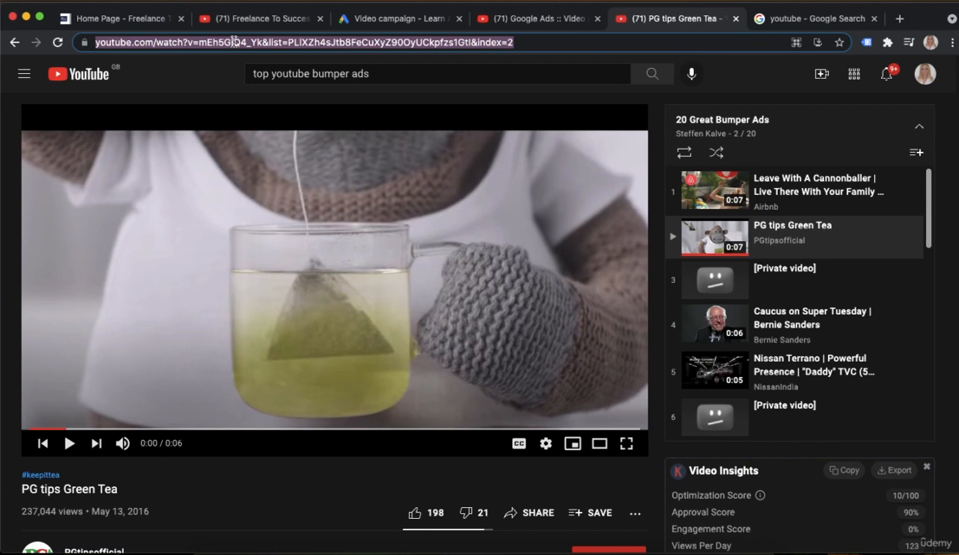